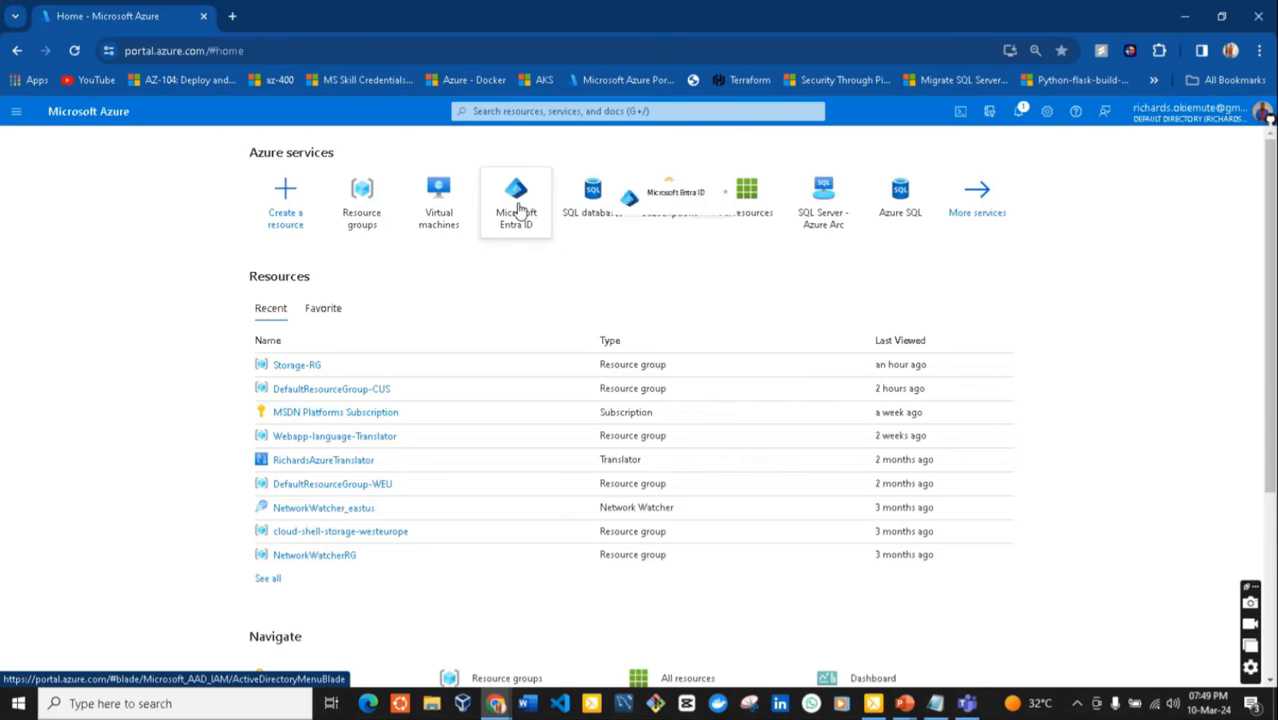
Switch to the other, non-default Default Directory tenant from Microsoft Entra ID and return to the portal home page
left_click(519, 208)
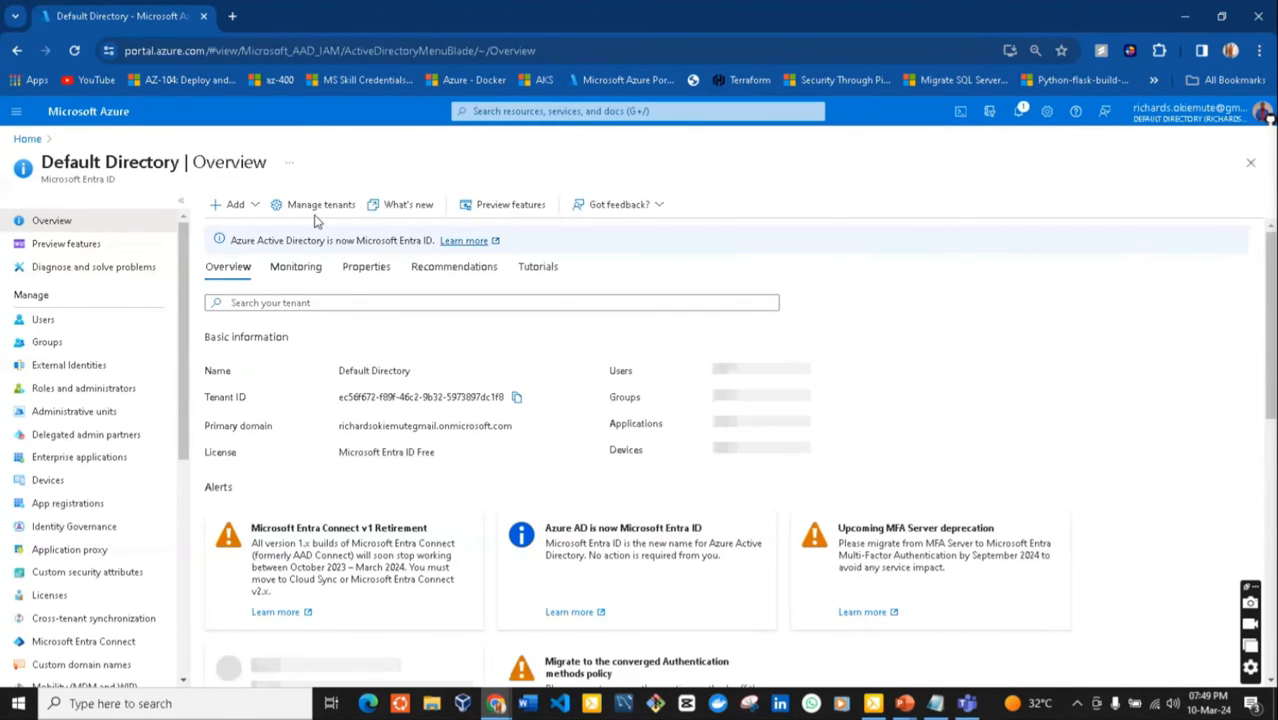
left_click(314, 207)
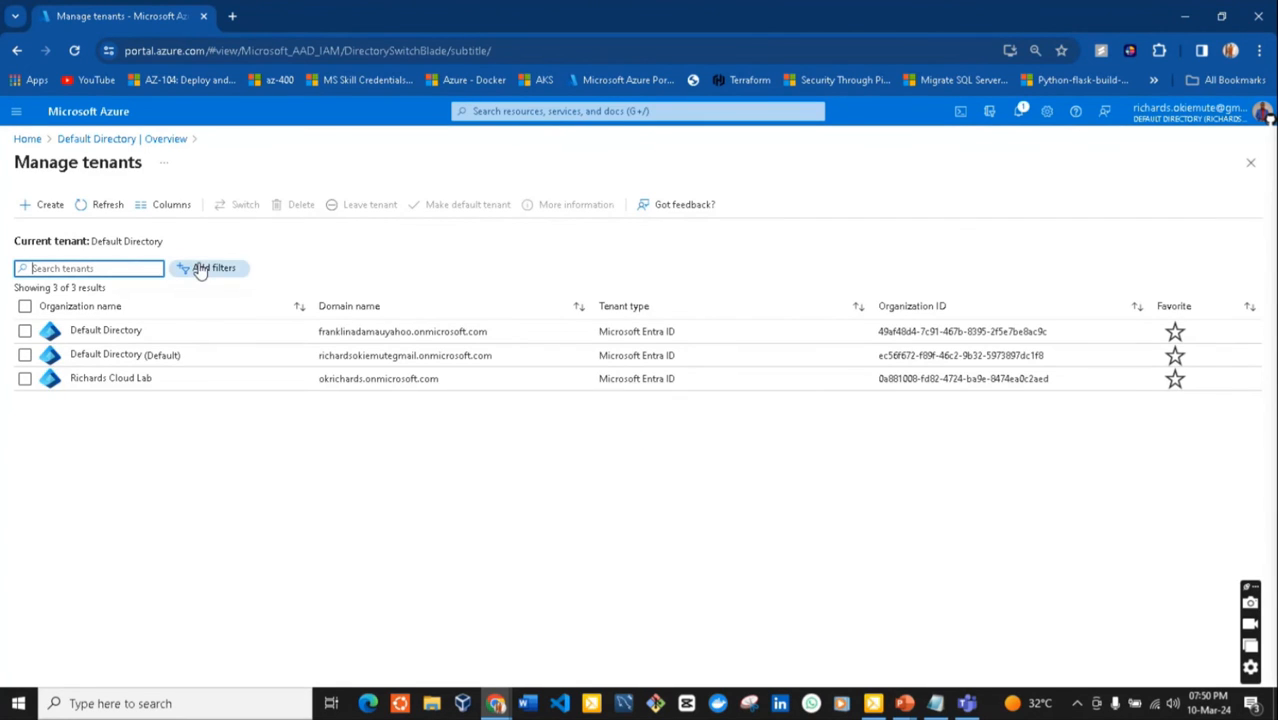
left_click(24, 333)
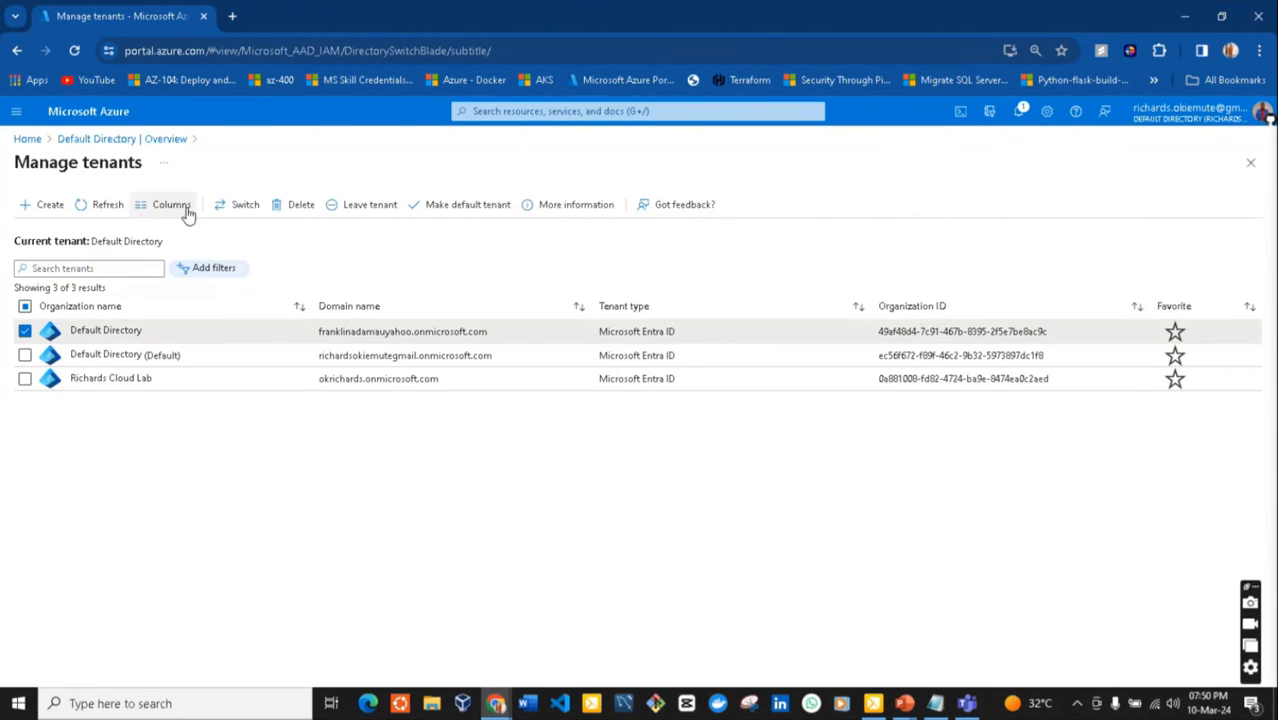
left_click(226, 205)
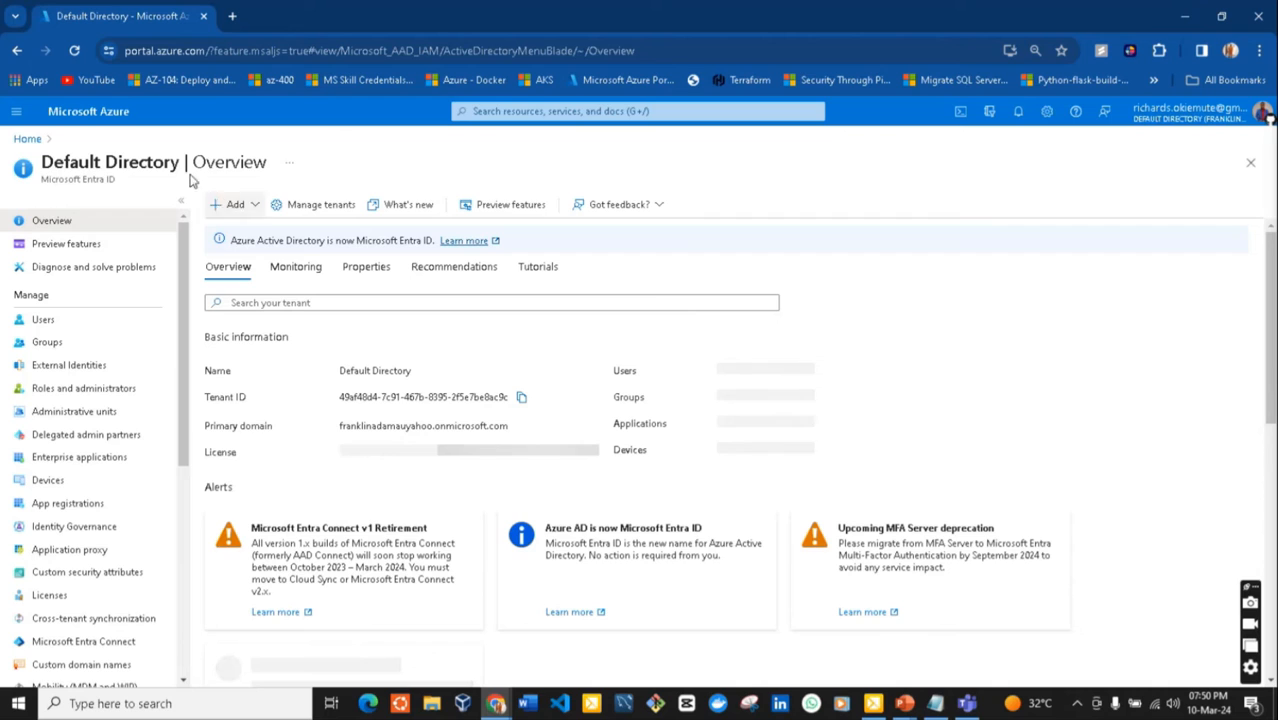
left_click(30, 138)
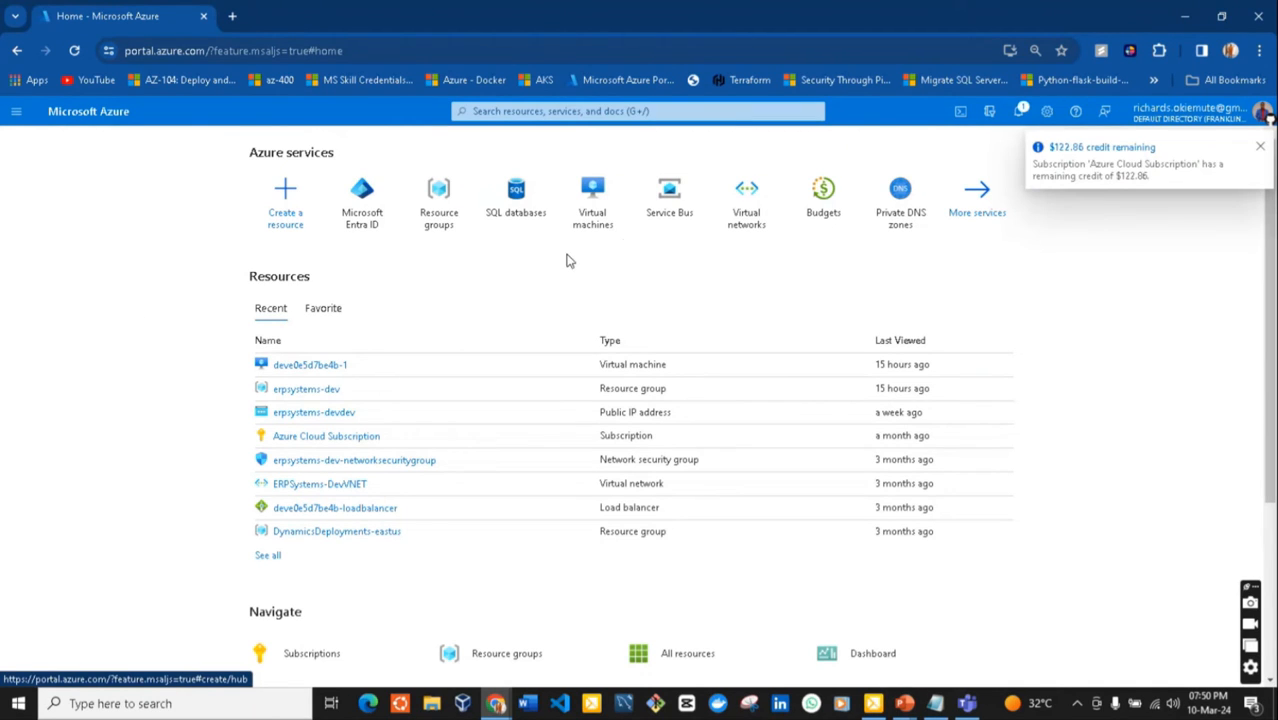
left_click(1260, 150)
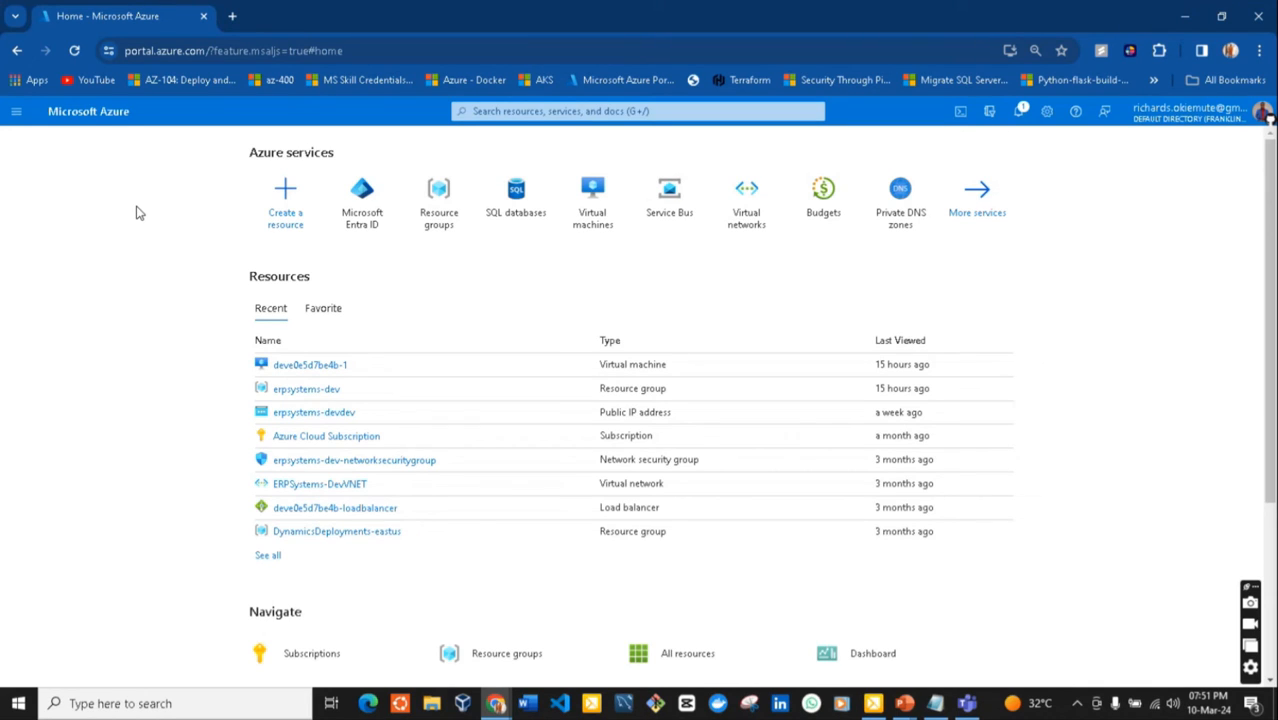
Search the portal for "virtual" and dismiss the search suggestions
left_click(497, 111)
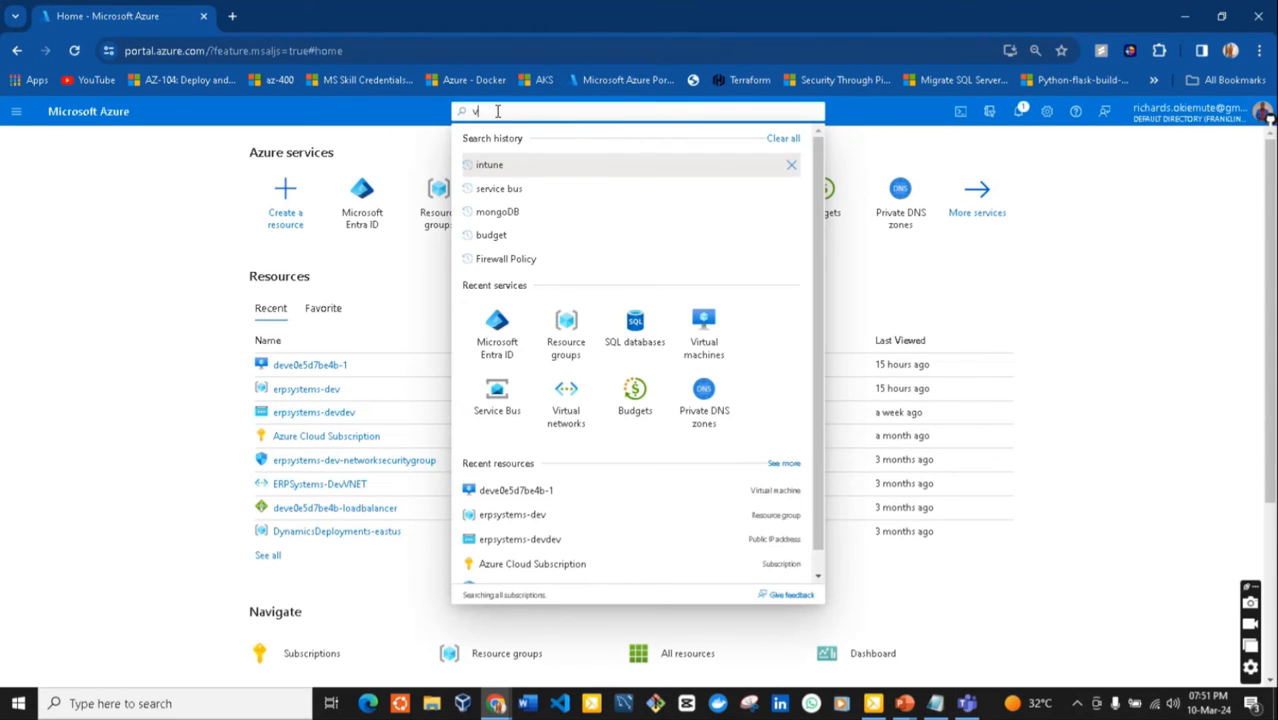
type("virt")
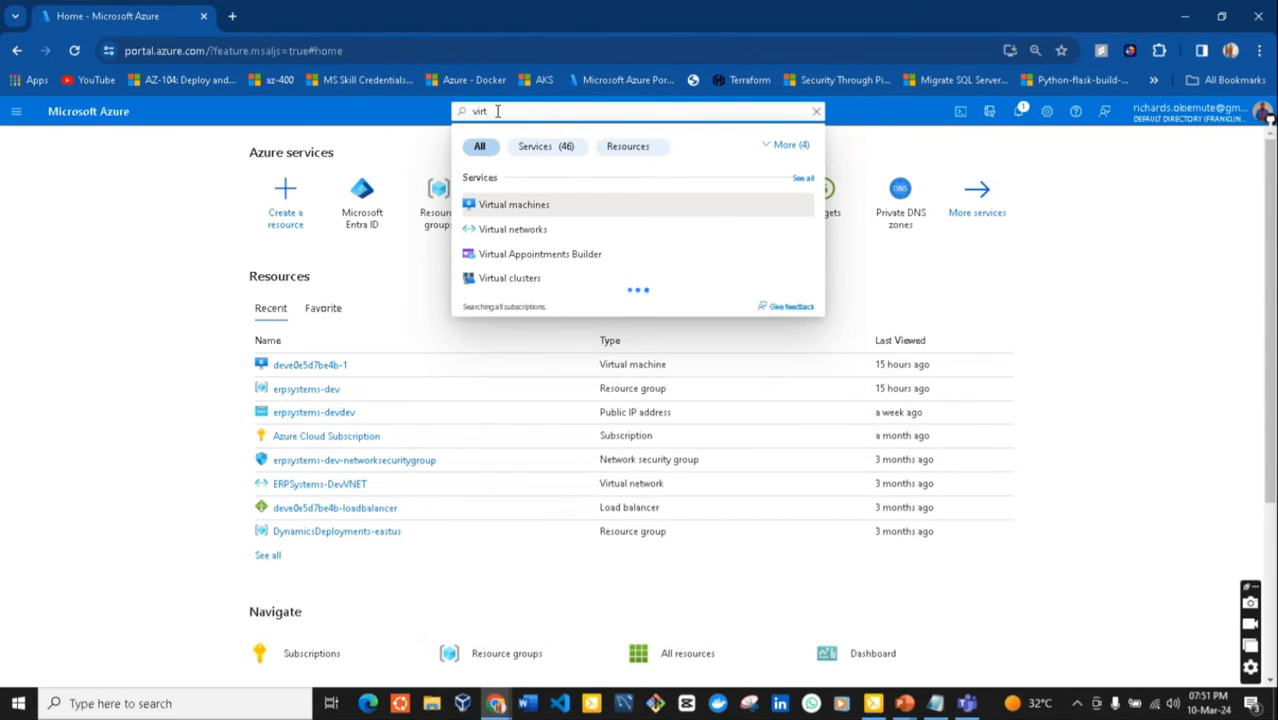
type("ual")
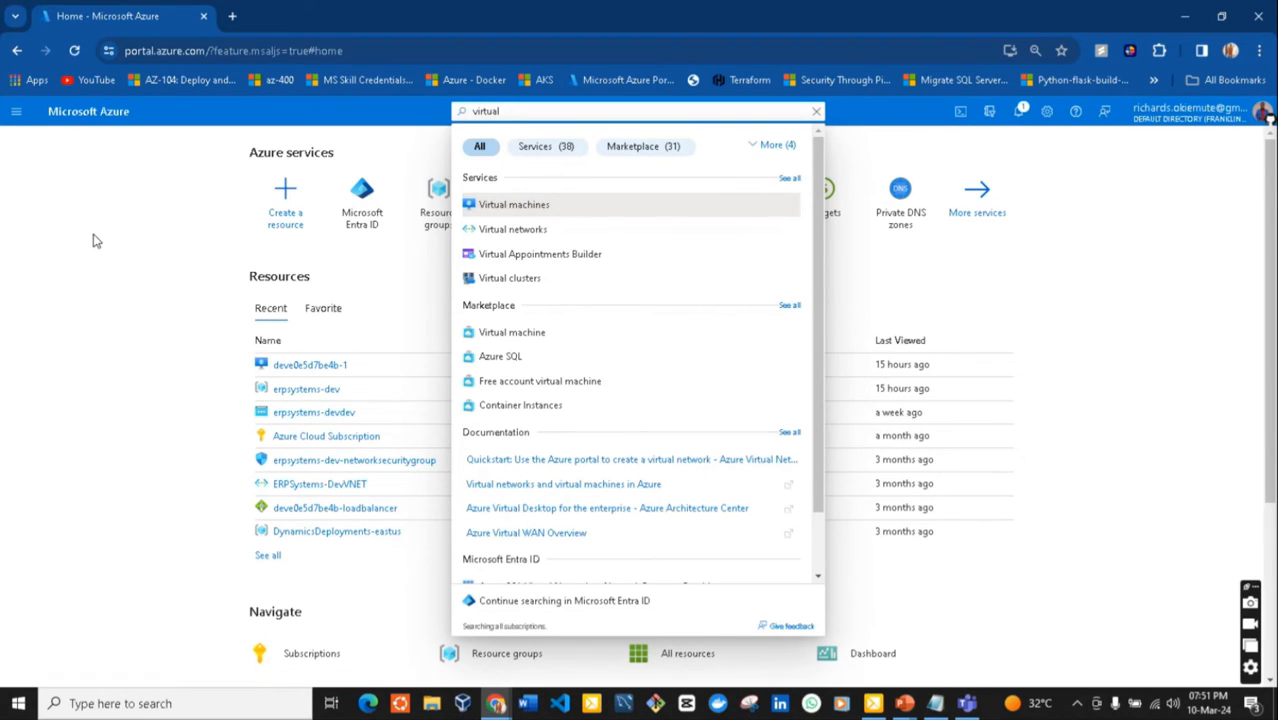
key("Escape")
Look through the list of all resources in the tenant and return to the home page
left_click(16, 113)
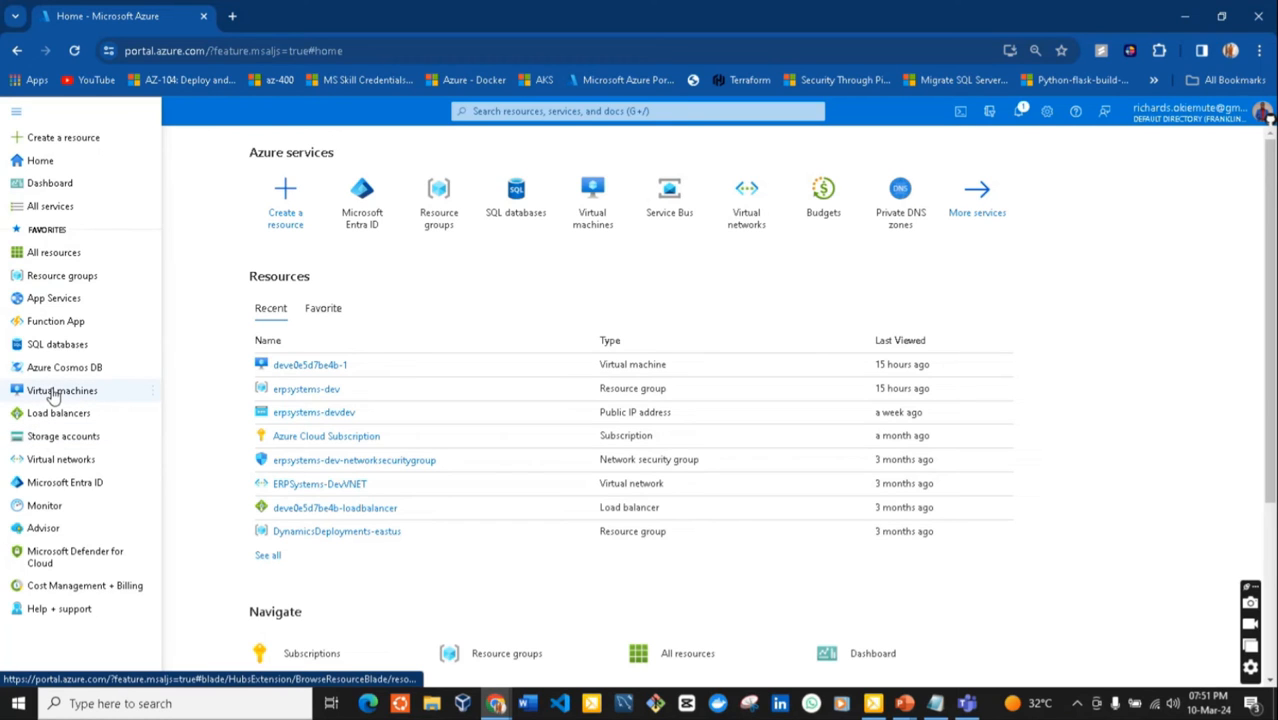
left_click(55, 255)
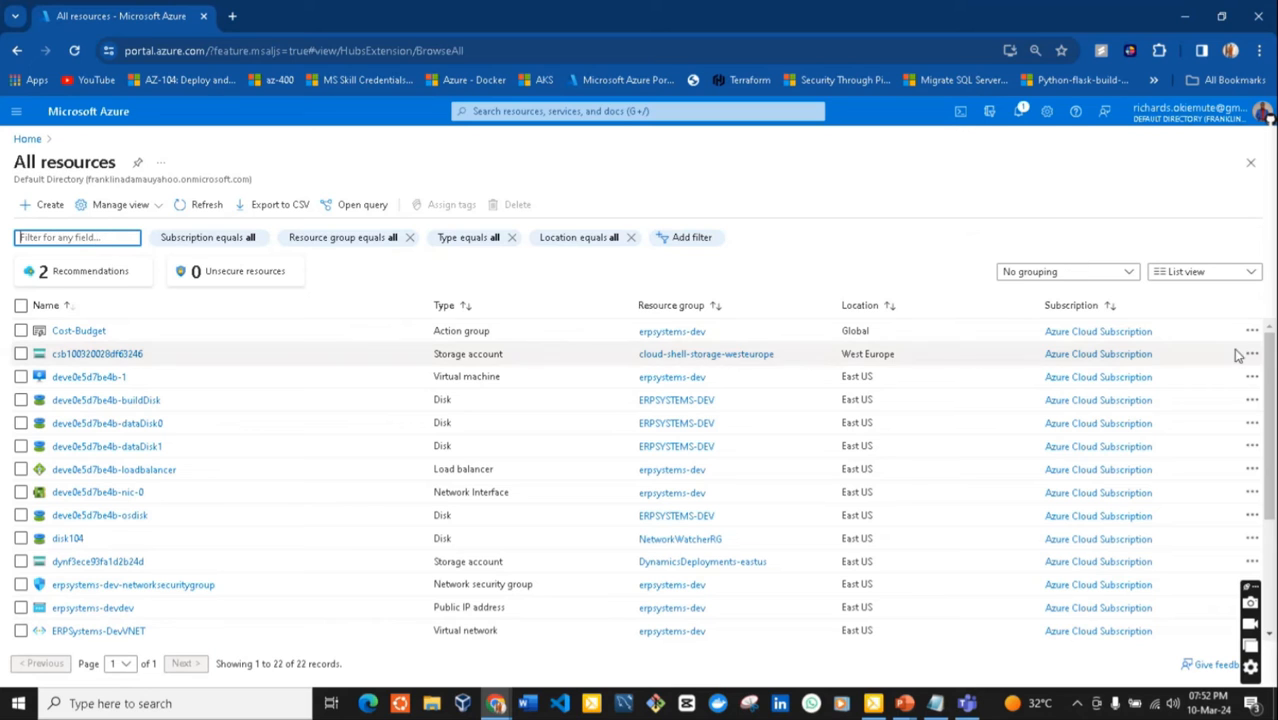
scroll(1273, 432, "down", 1)
scroll(1273, 432, "down", 3)
scroll(1273, 432, "up", 3)
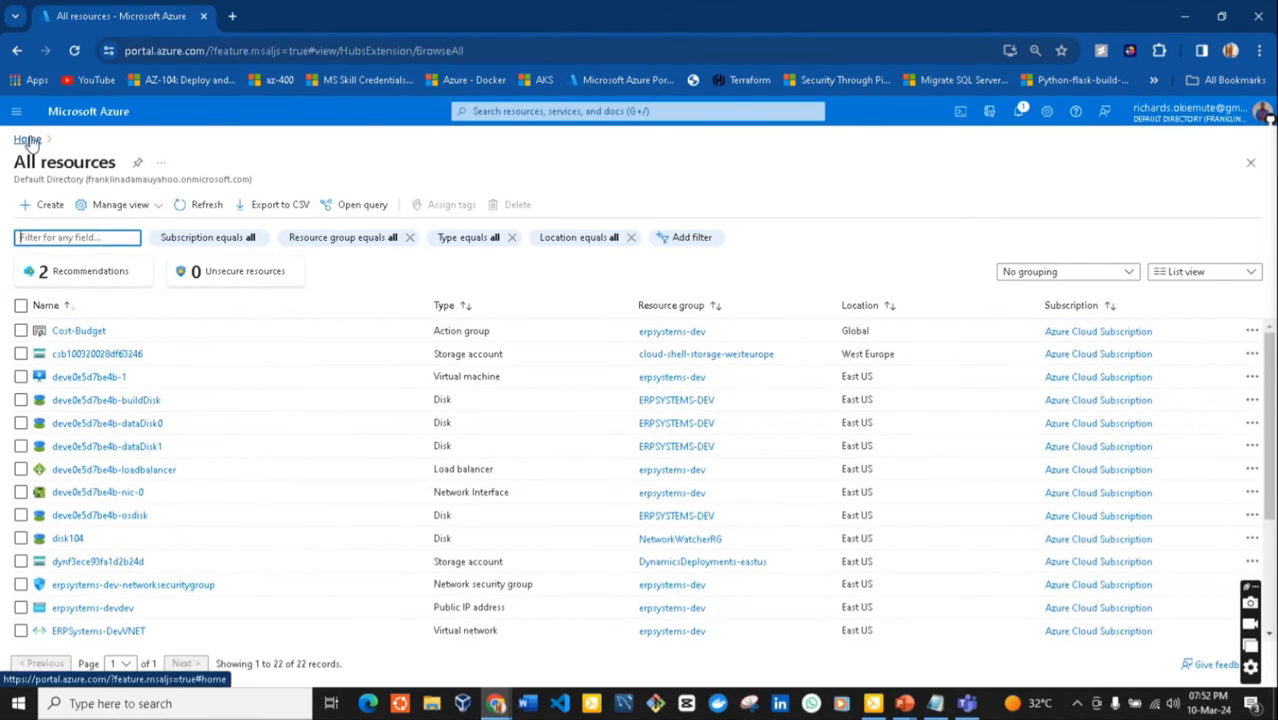
left_click(17, 51)
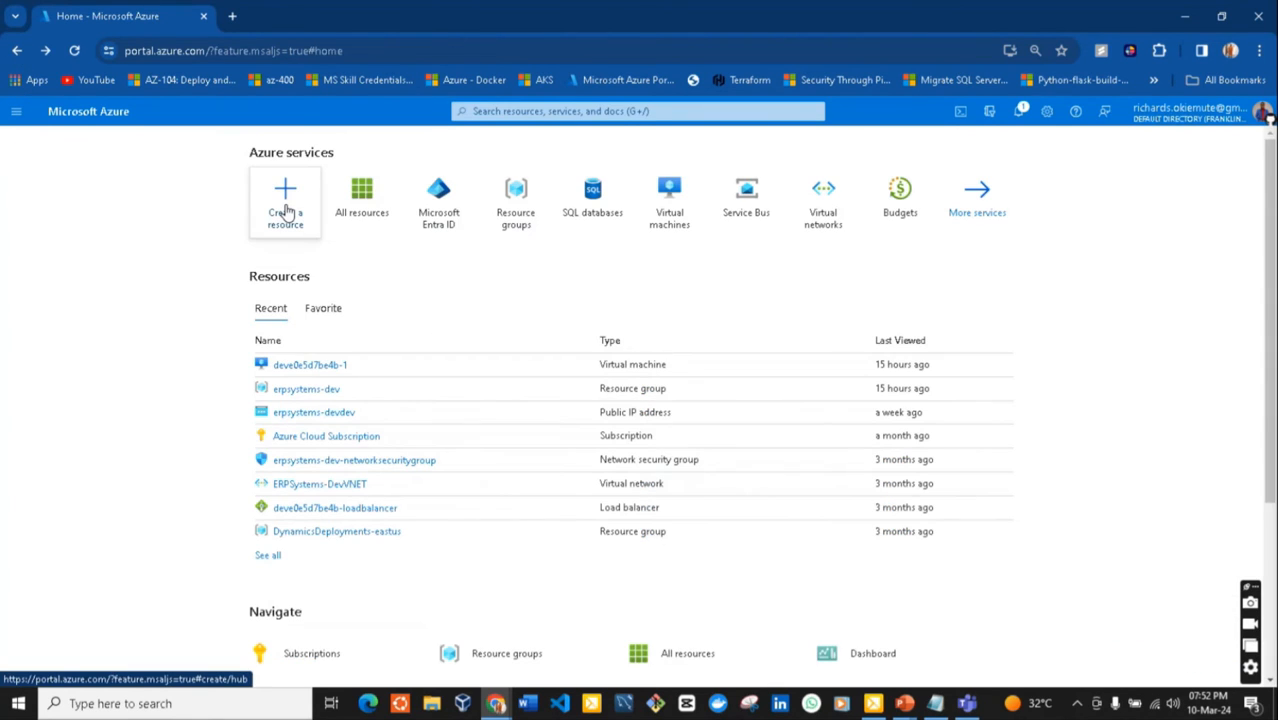
Start creating a virtual machine from the popular Azure services offered for new resources
left_click(286, 210)
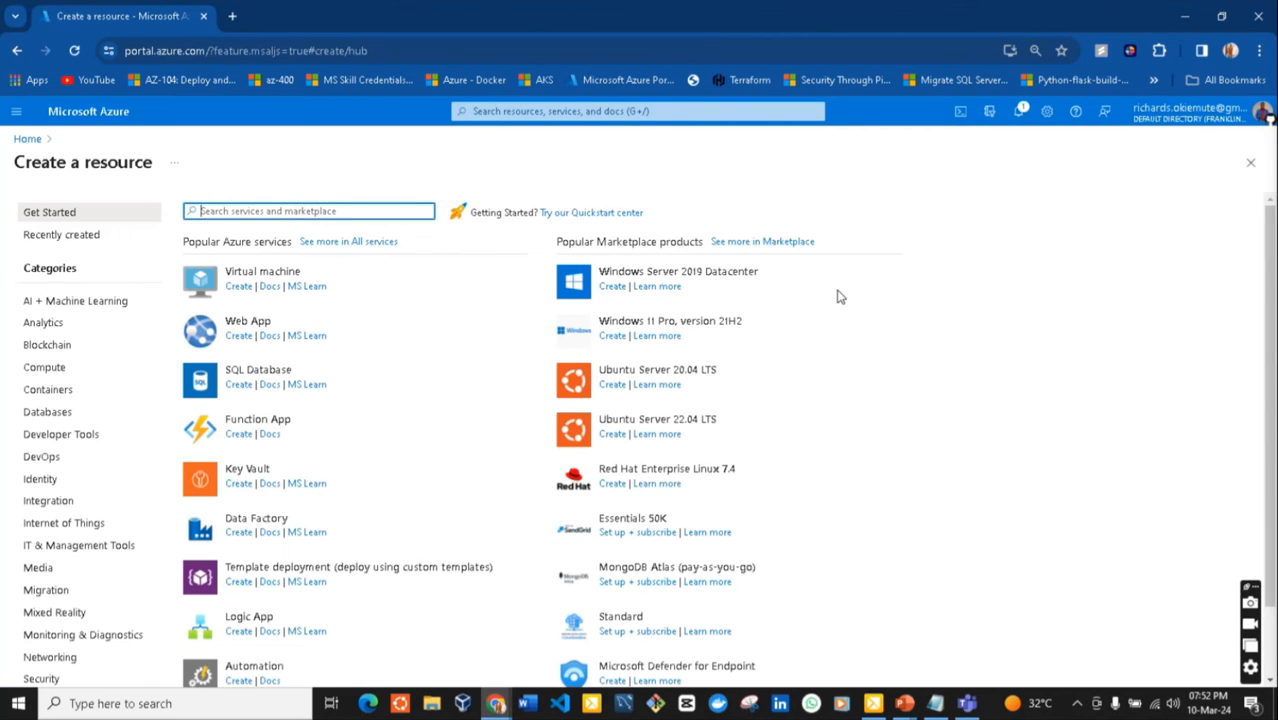
left_click(239, 208)
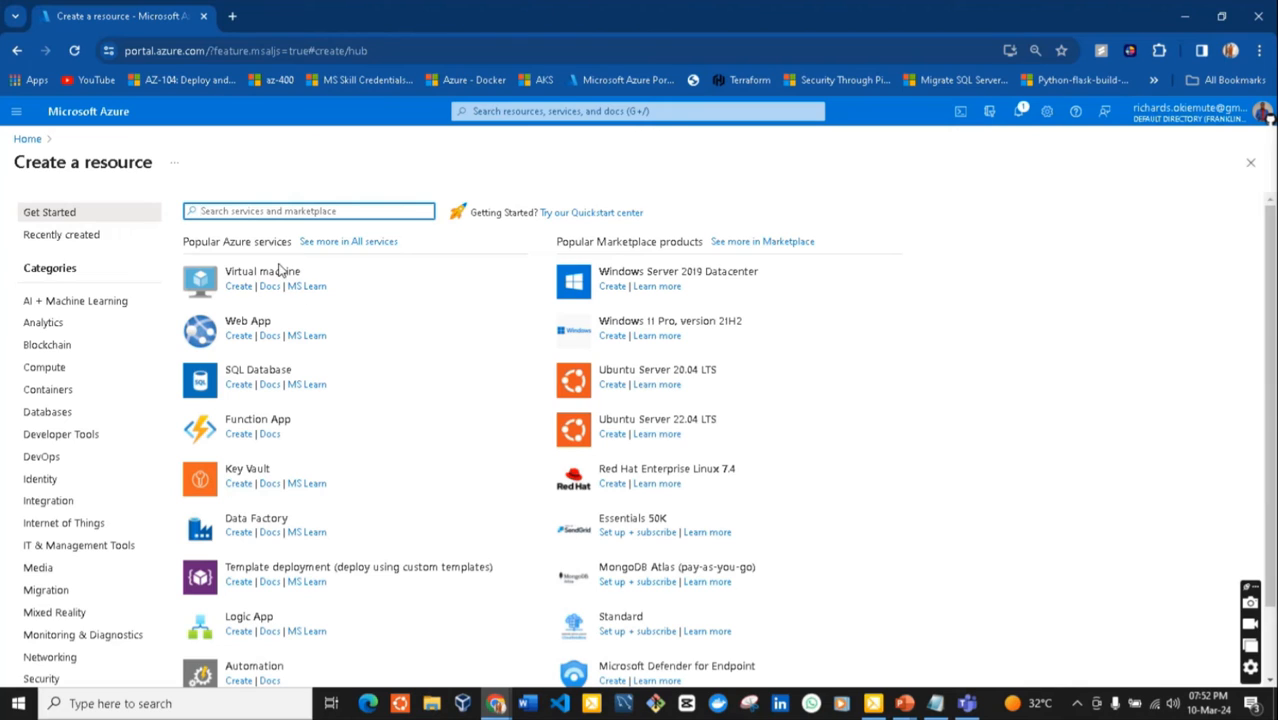
left_click(253, 283)
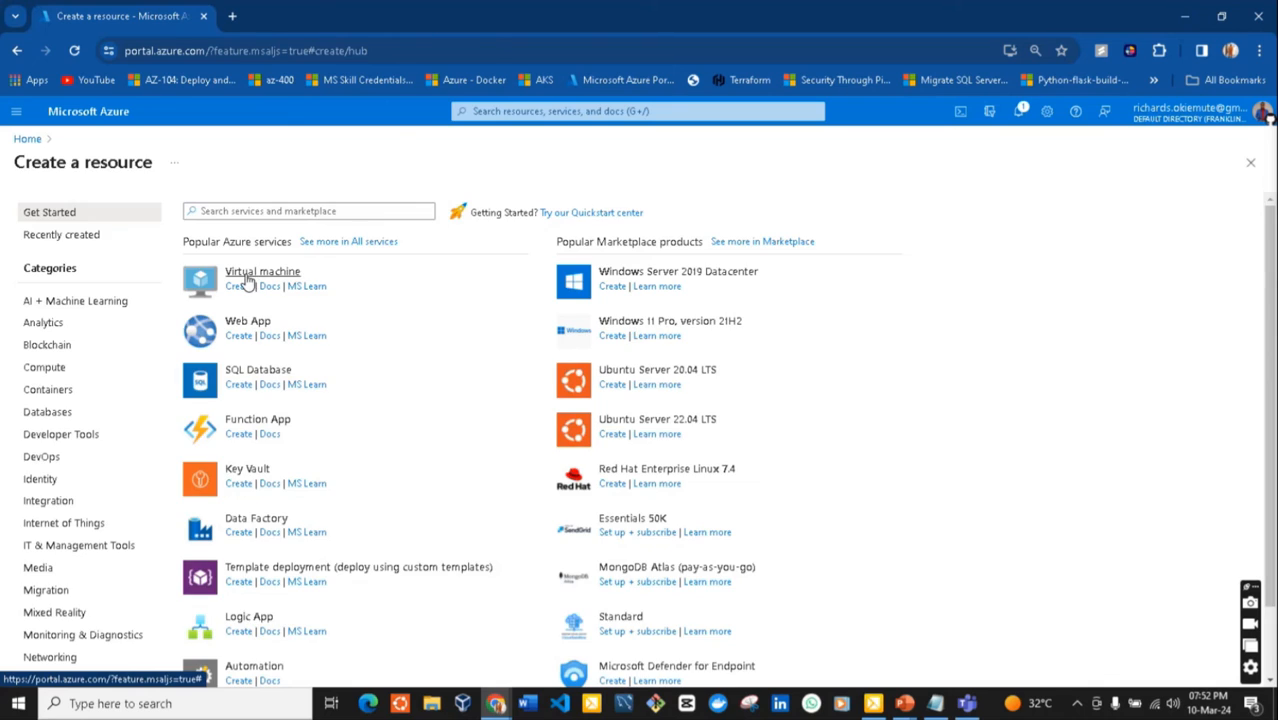
left_click(248, 278)
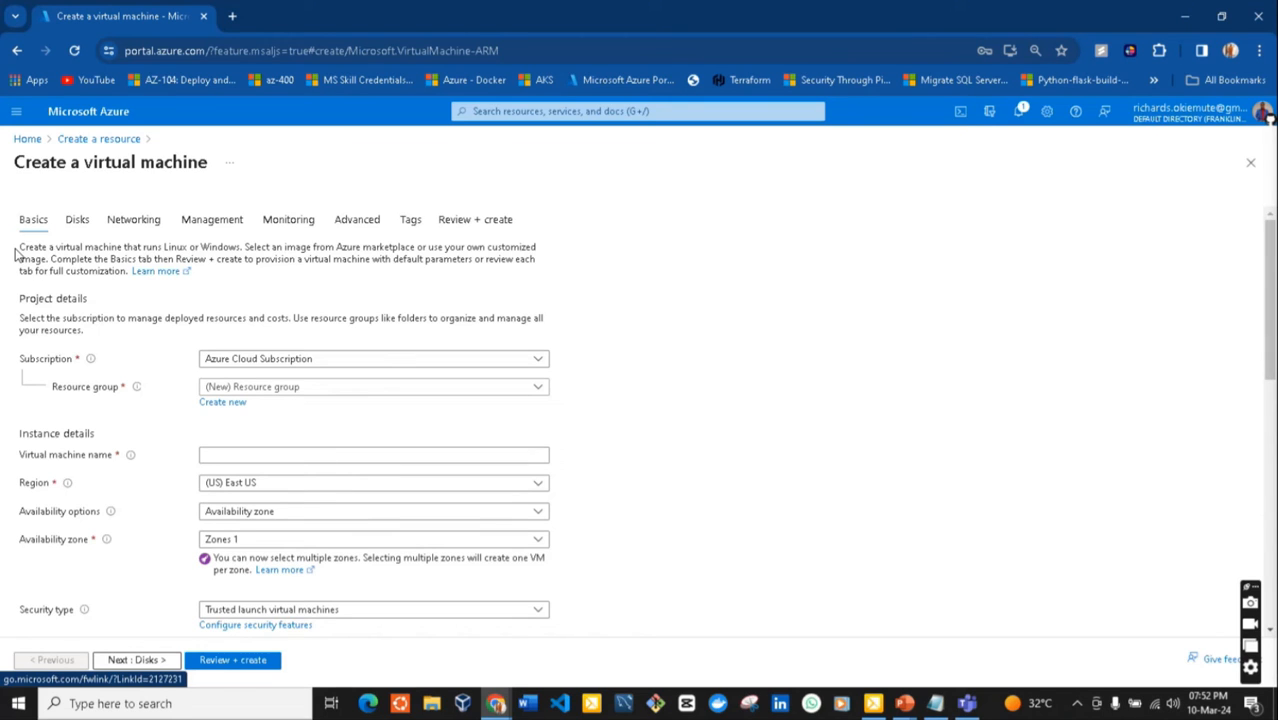
Examine the virtual machine form's introduction, the available subscriptions and the existing resource groups
left_click_drag(15, 254, 291, 260)
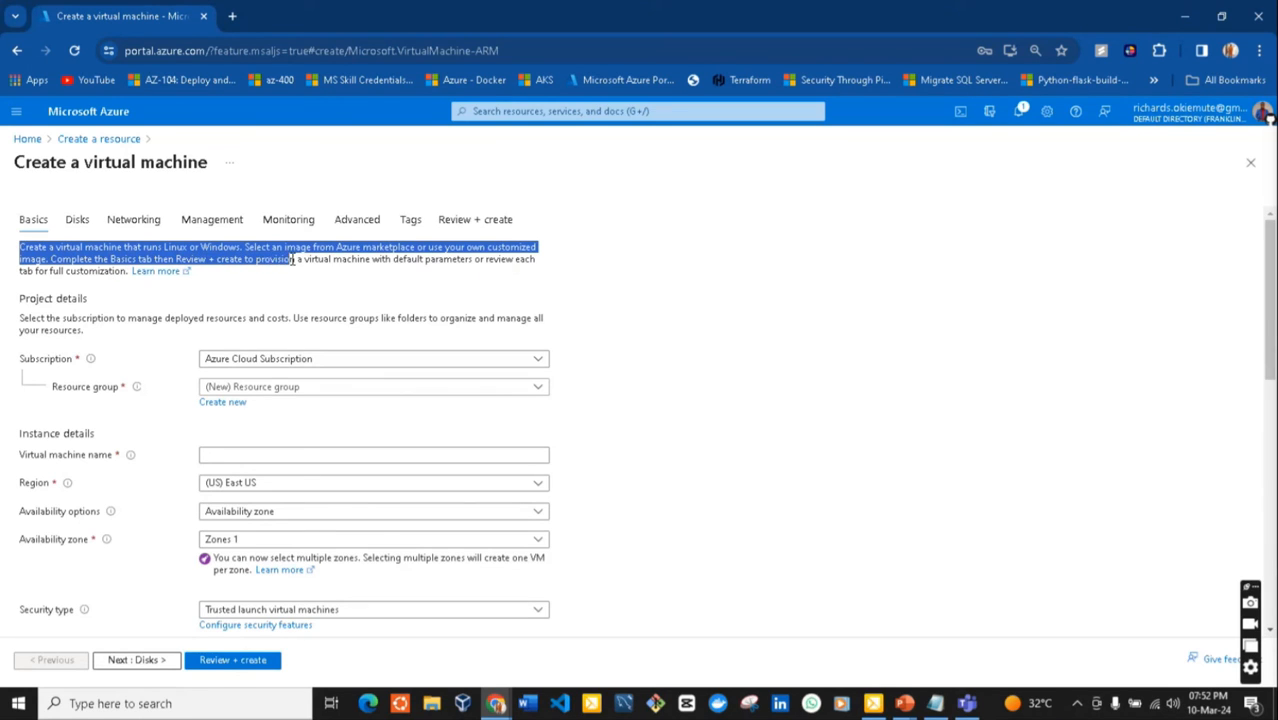
left_click(565, 289)
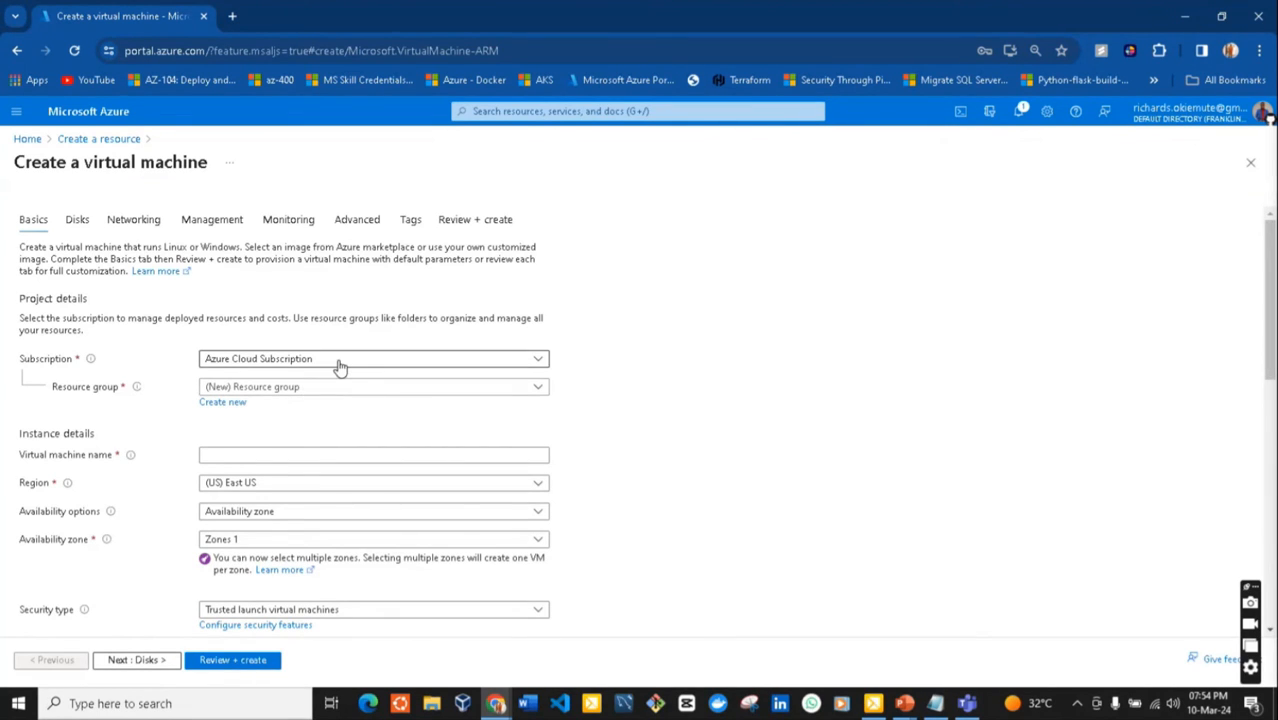
left_click(377, 362)
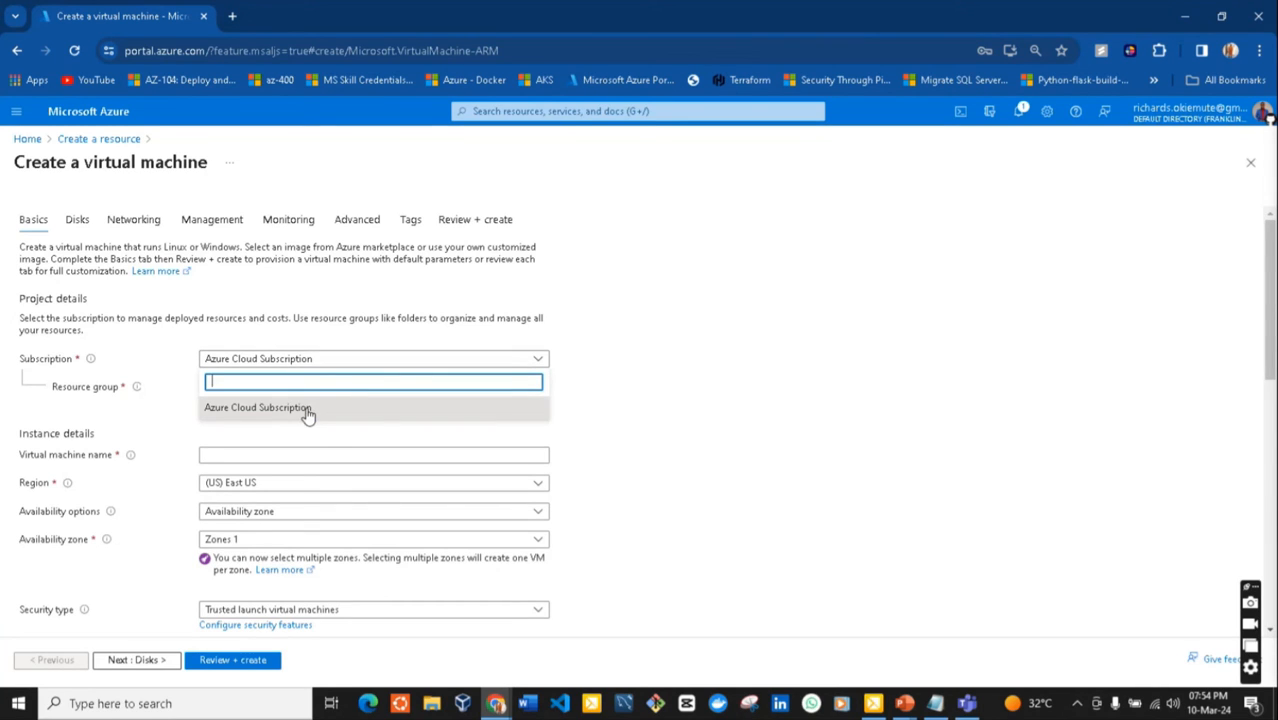
left_click(530, 416)
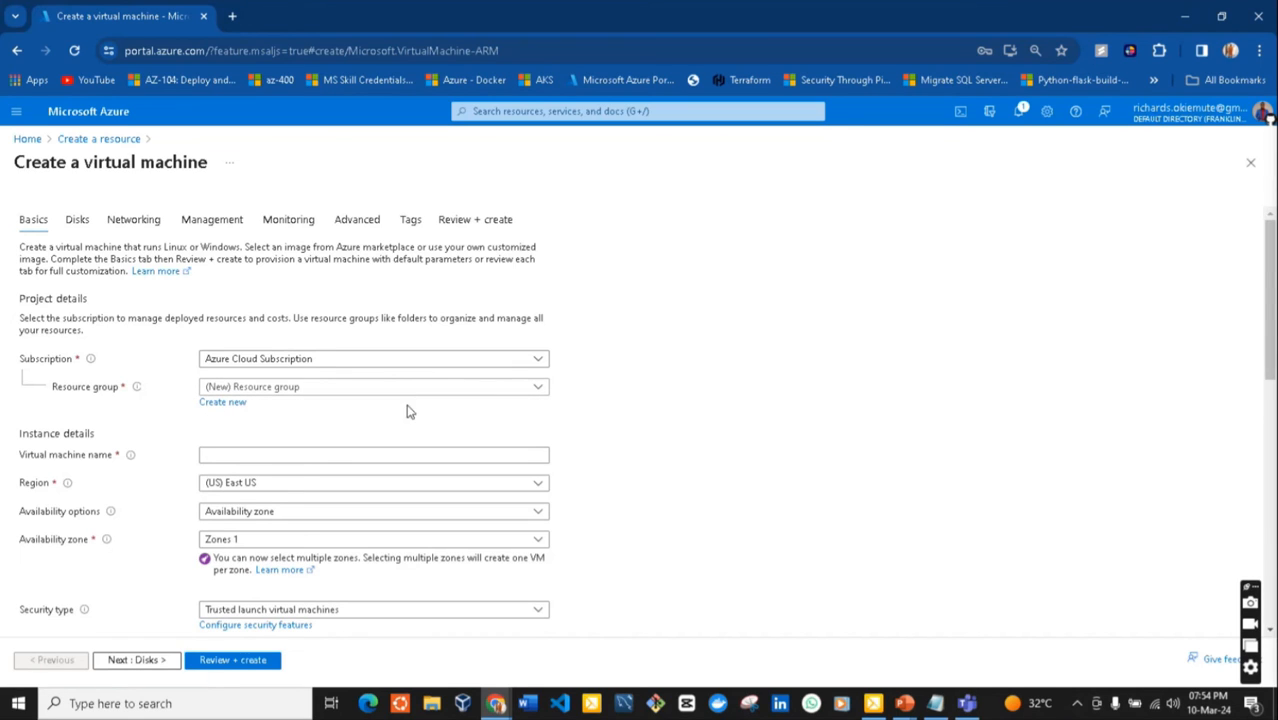
left_click(520, 389)
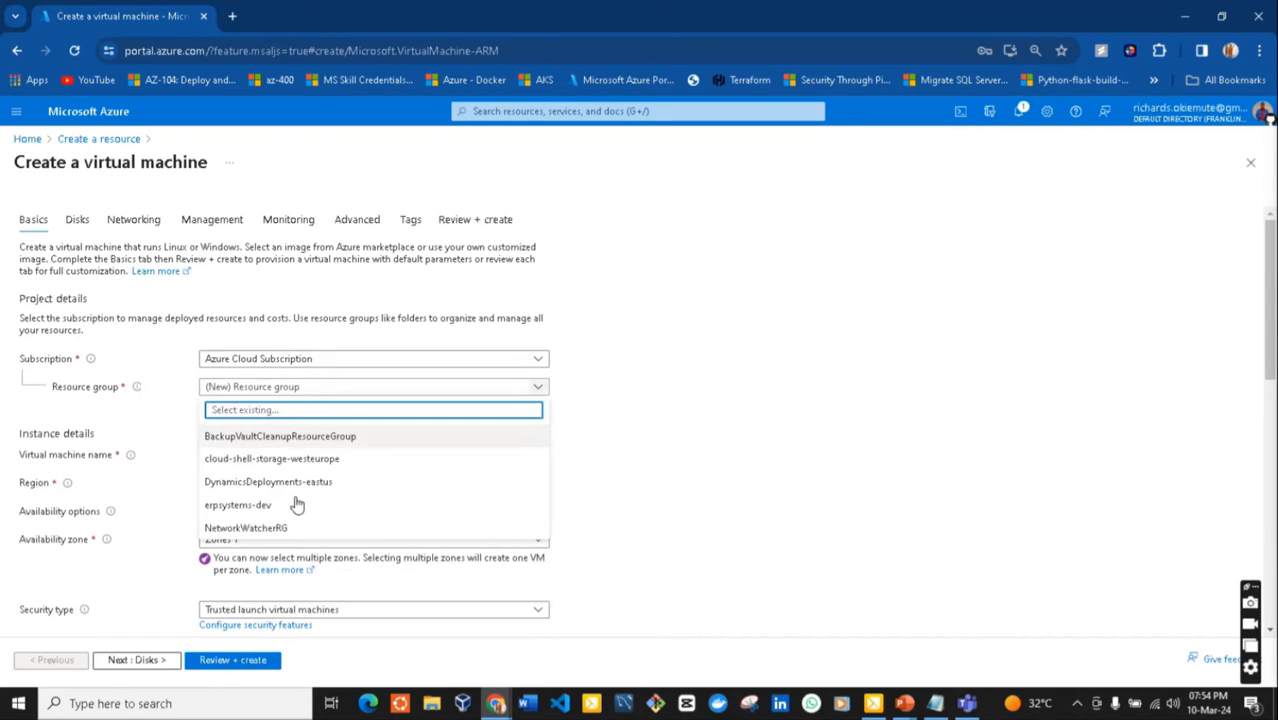
left_click(675, 405)
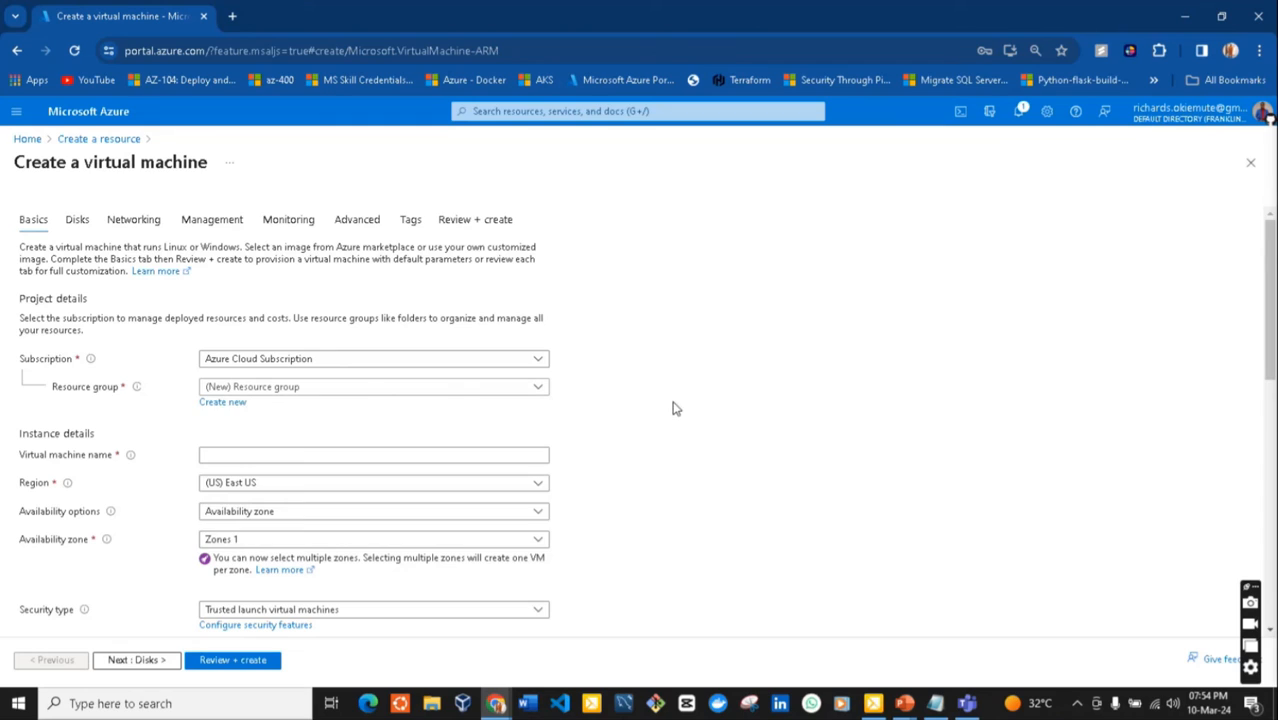
Create a new resource group named De9mics-VM for the virtual machine
left_click(216, 405)
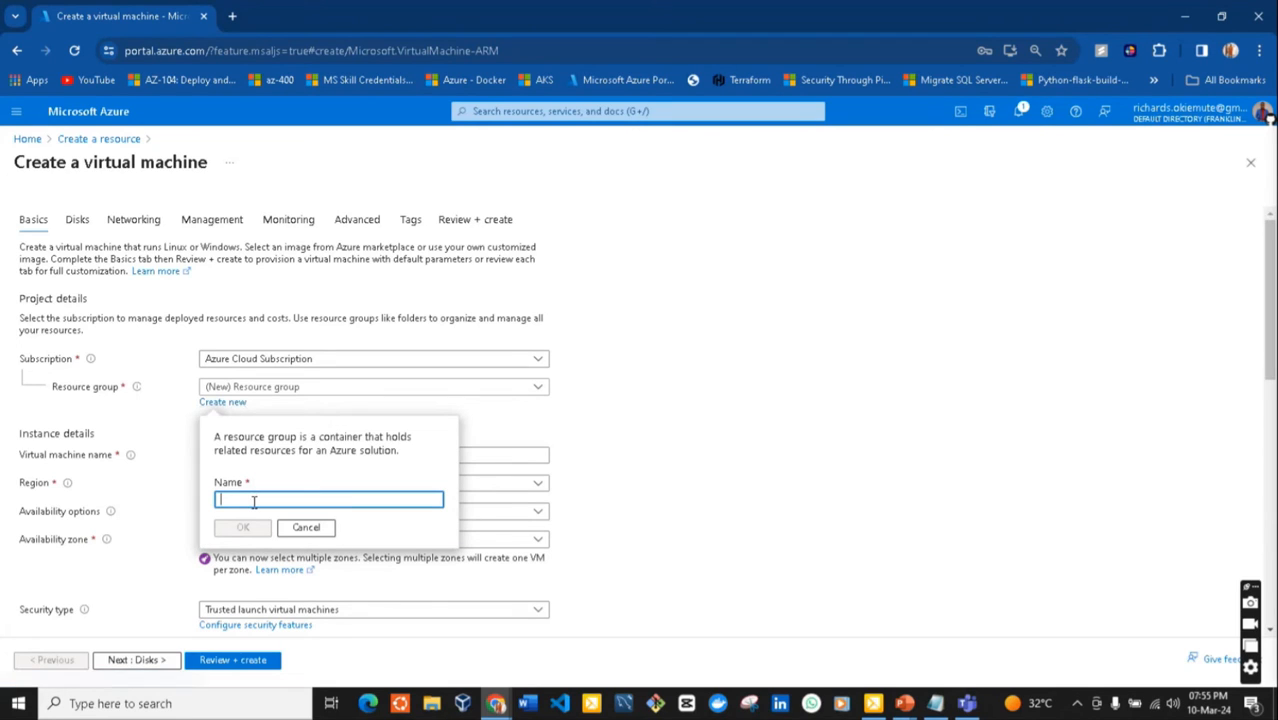
type("De9mic")
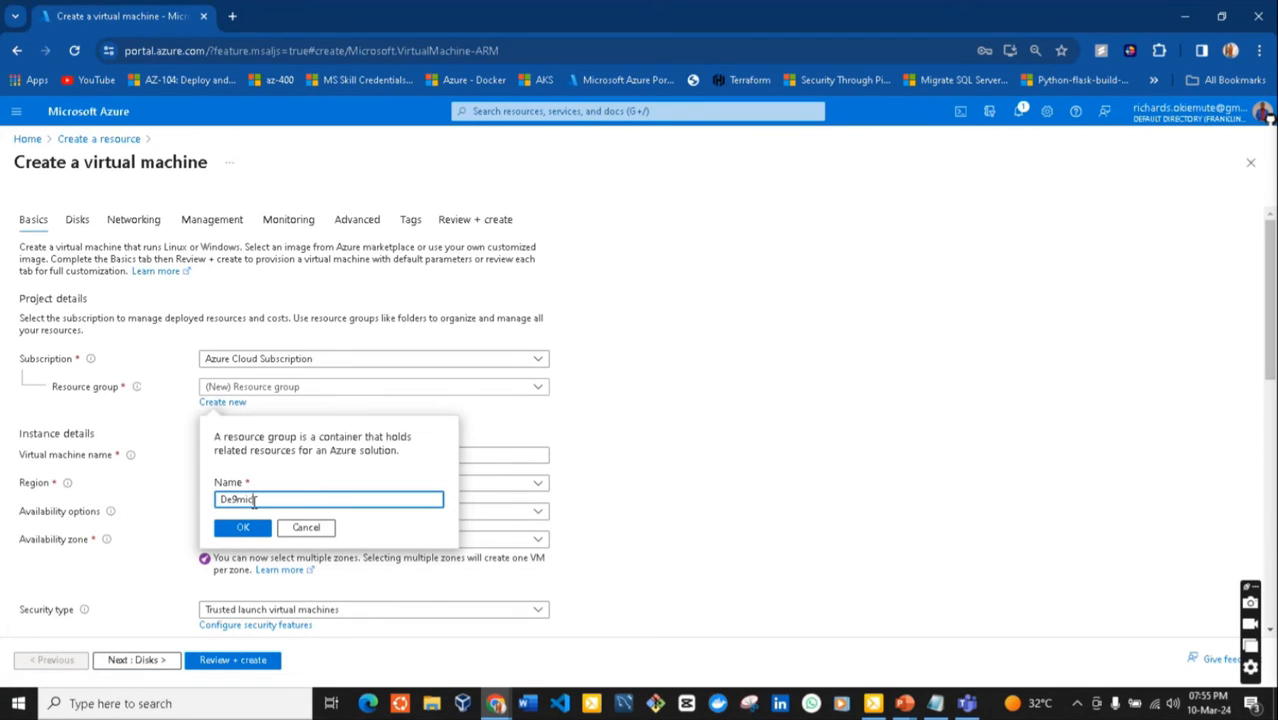
type("-VM")
left_click(244, 530)
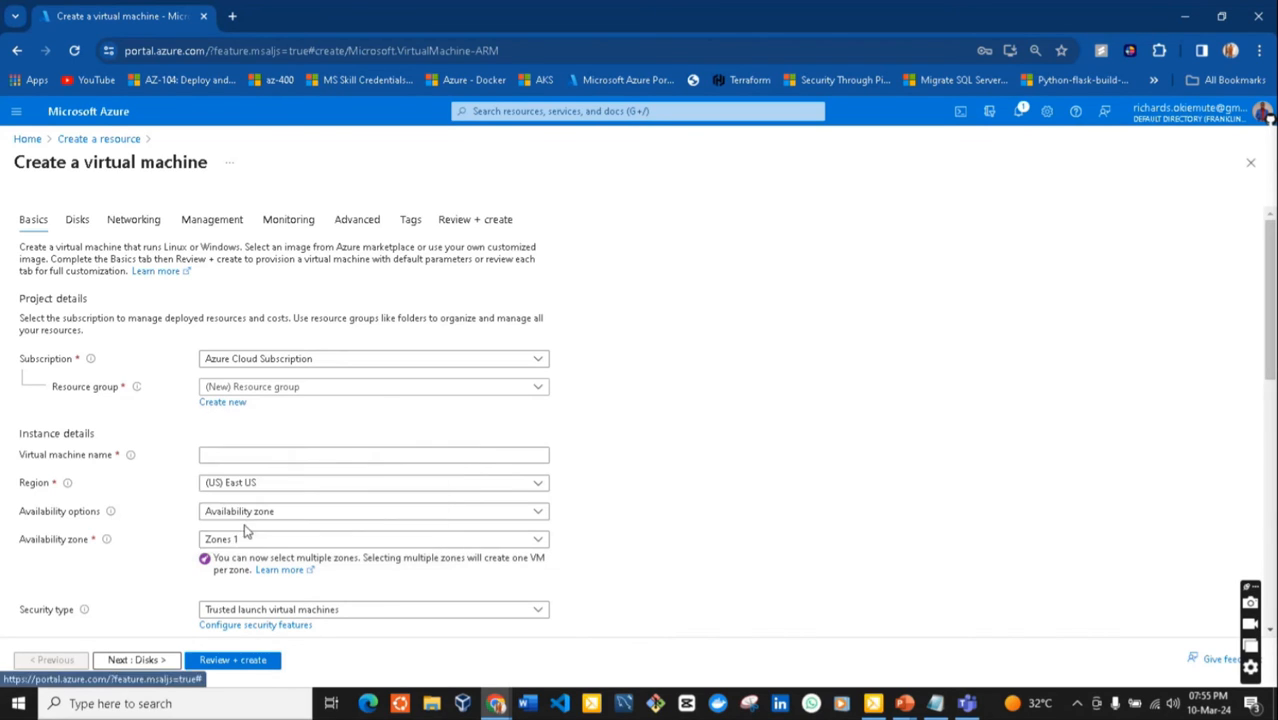
left_click(241, 404)
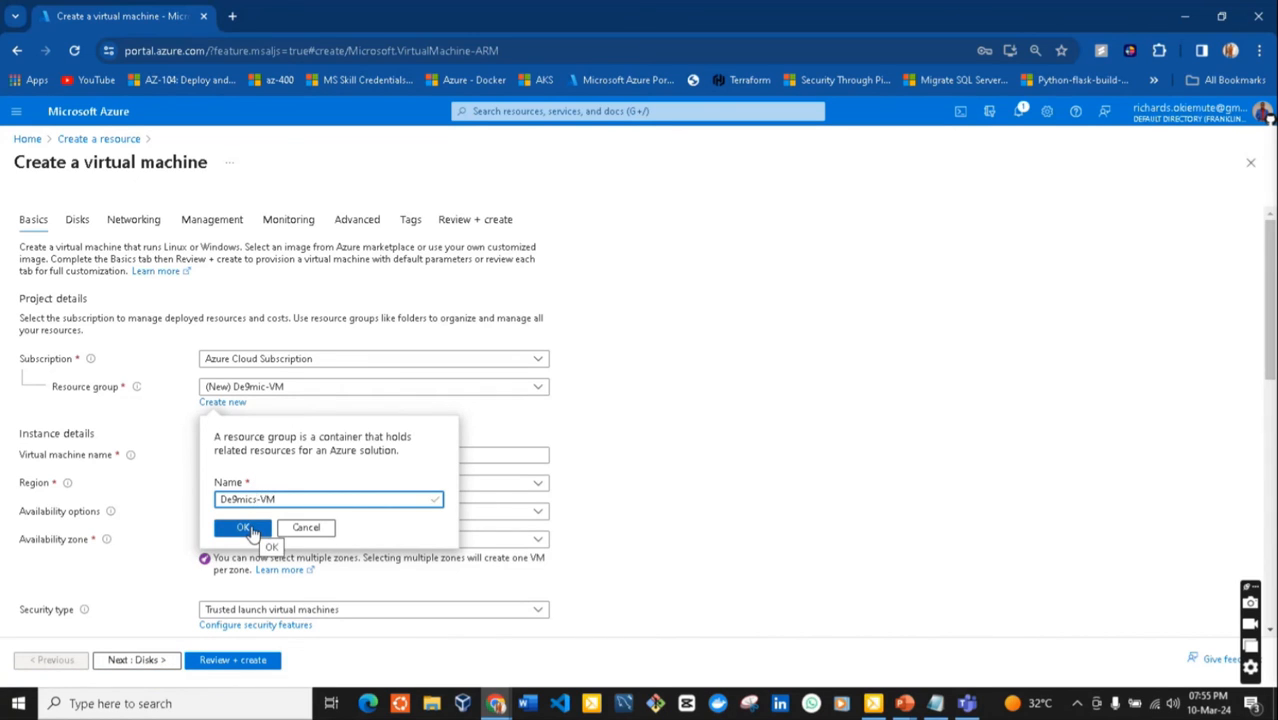
left_click(250, 529)
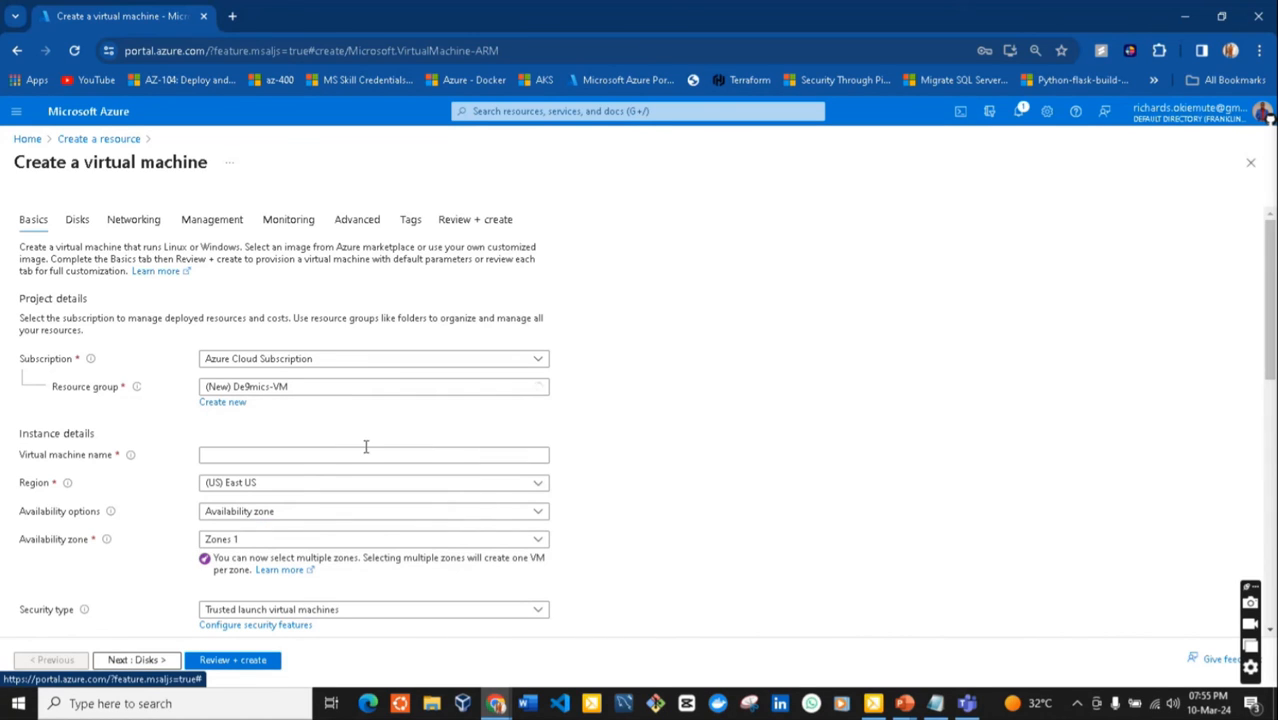
Name the virtual machine de9mics-vm-dev-eastus, dismissing the browser's offer to save a password
left_click(298, 453)
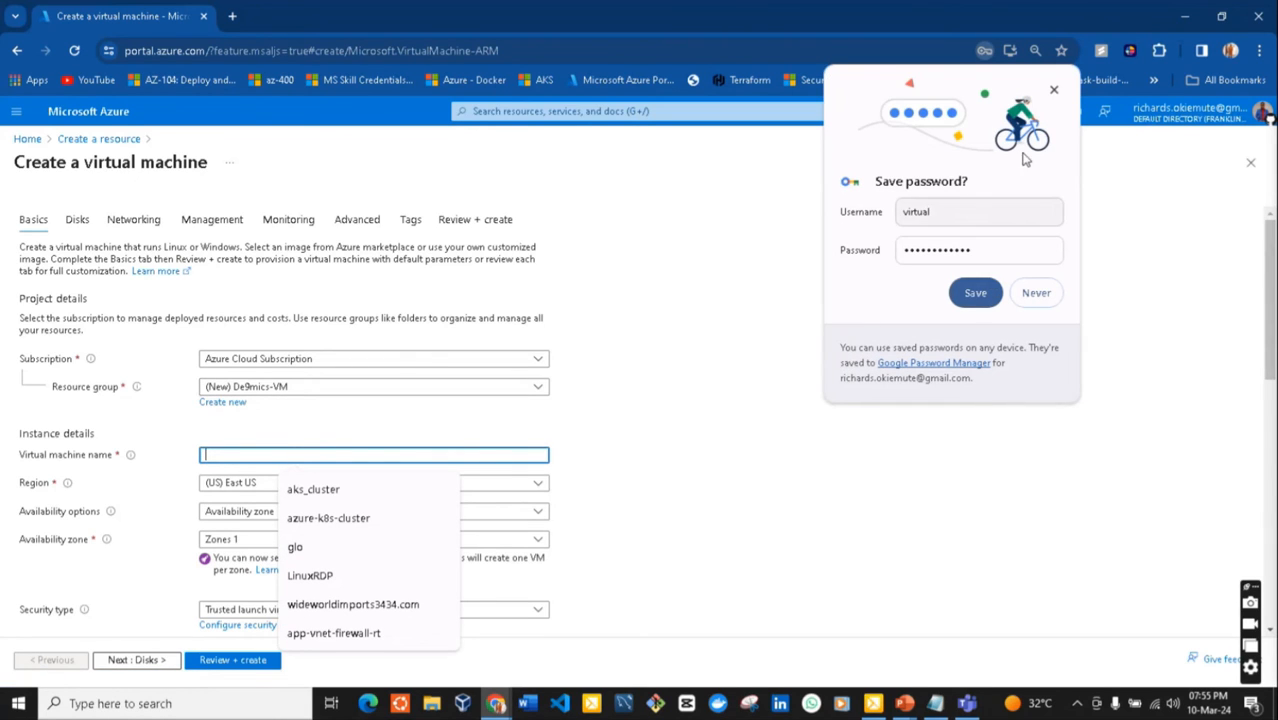
left_click(1054, 91)
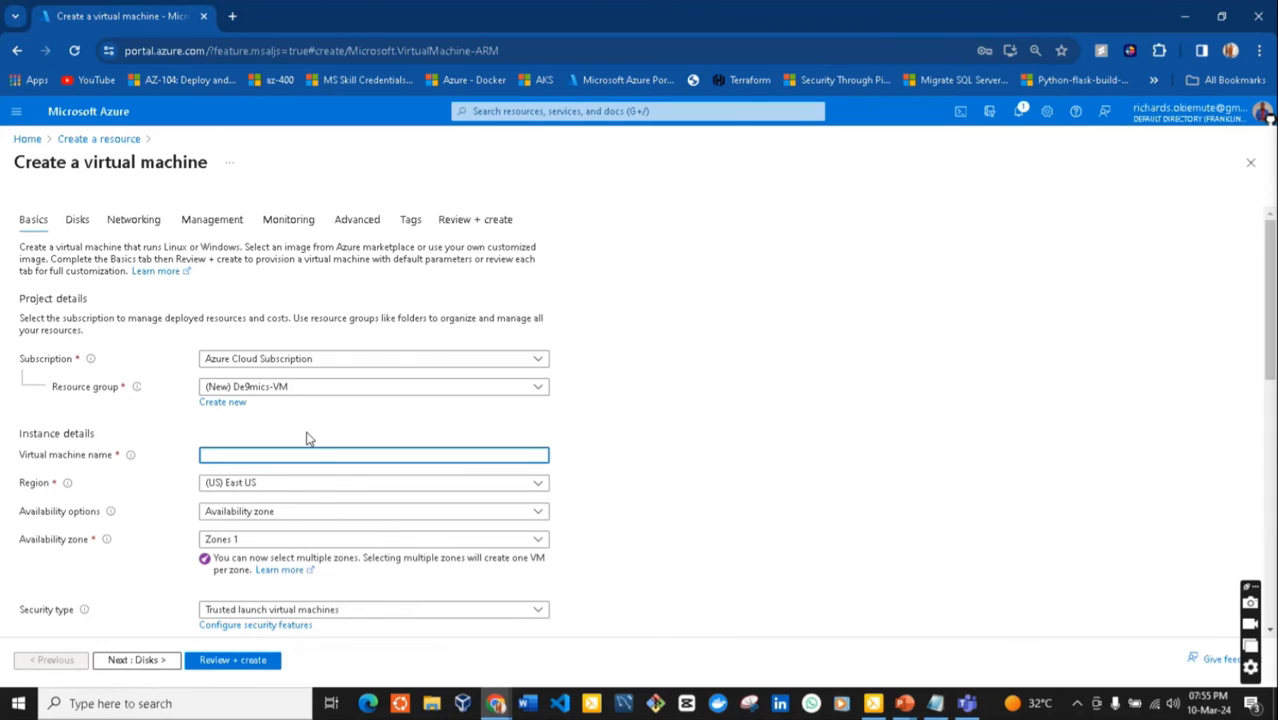
type("de9mics-vm-dev-eas")
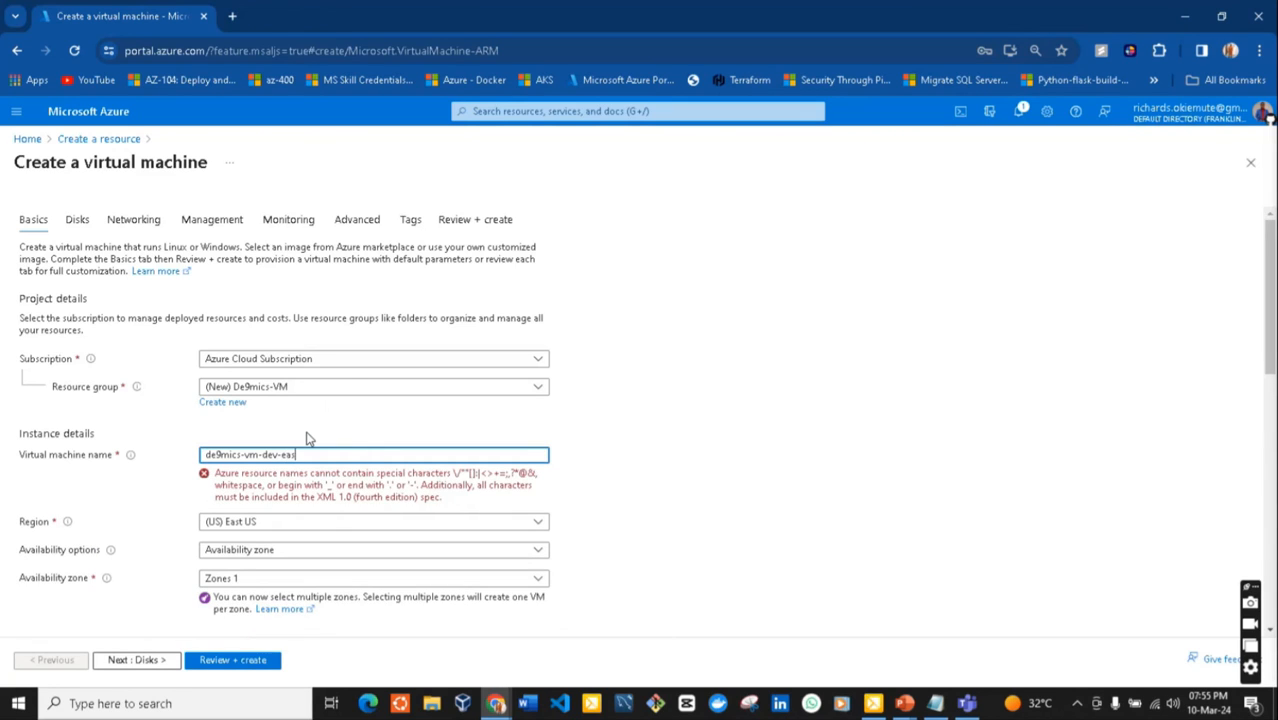
type("tus")
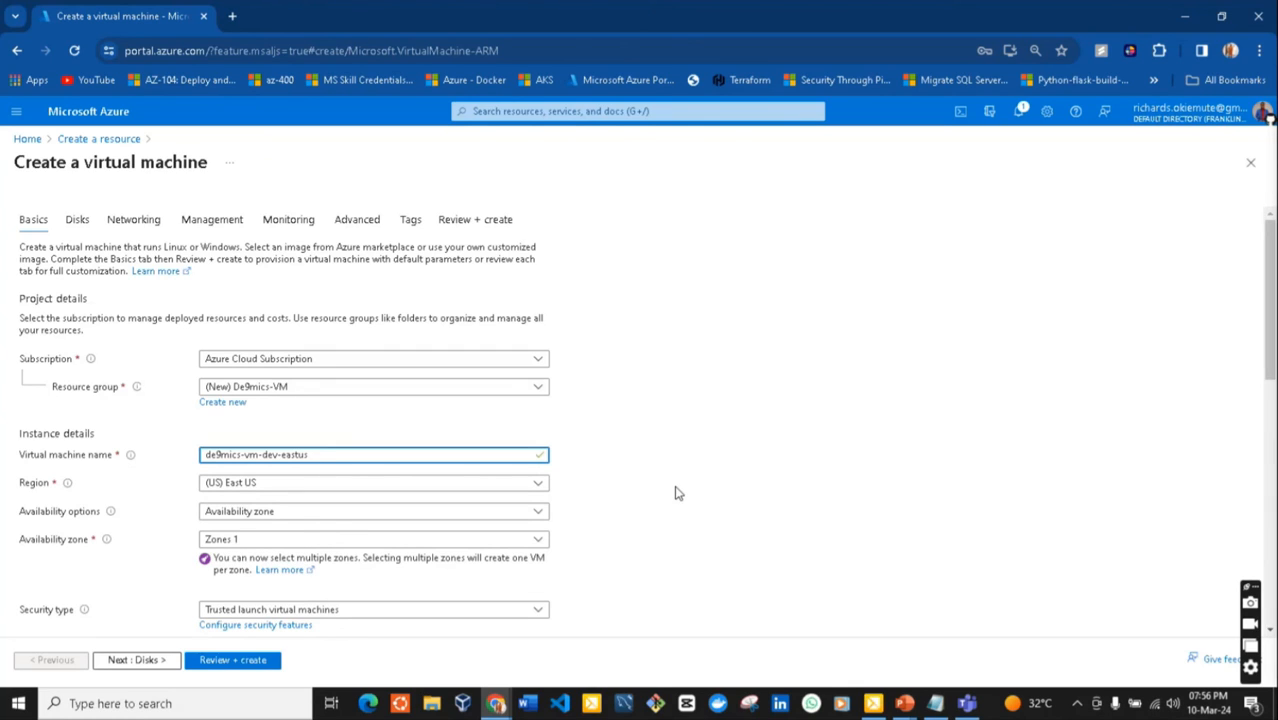
Add Zone 3 to the virtual machine's availability zones and dismiss the password-saving offer
left_click(538, 540)
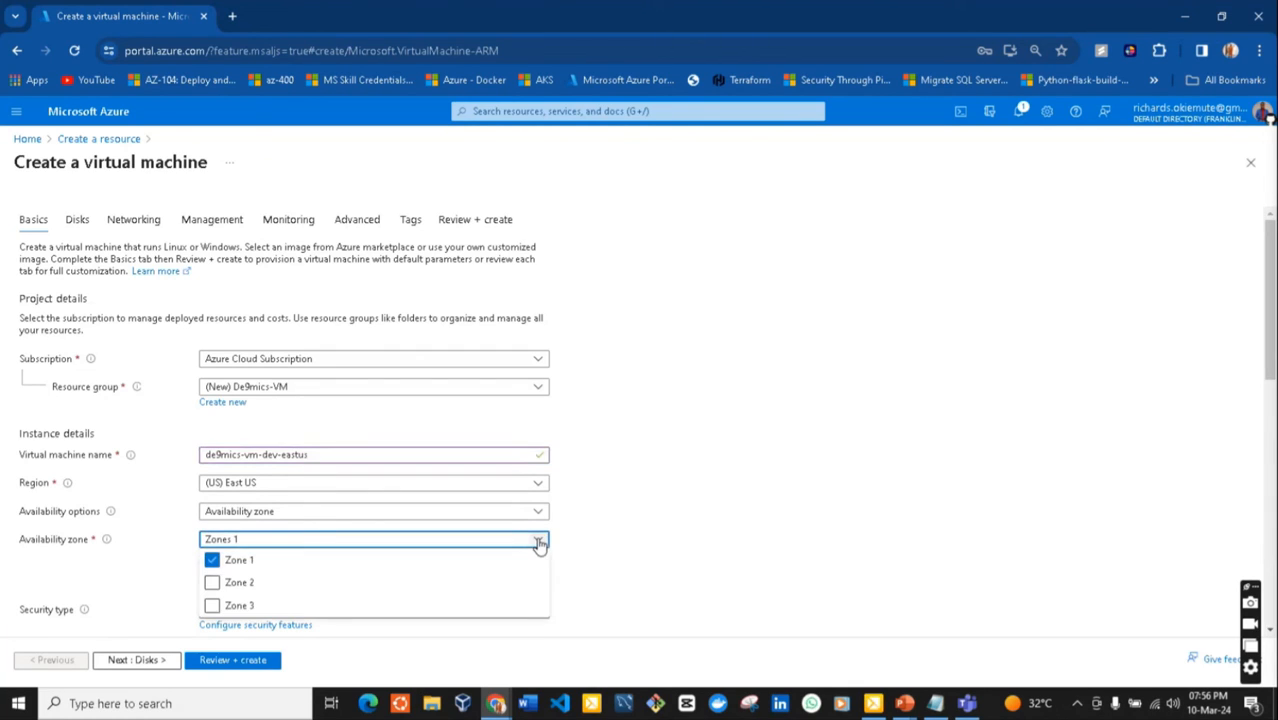
left_click(307, 607)
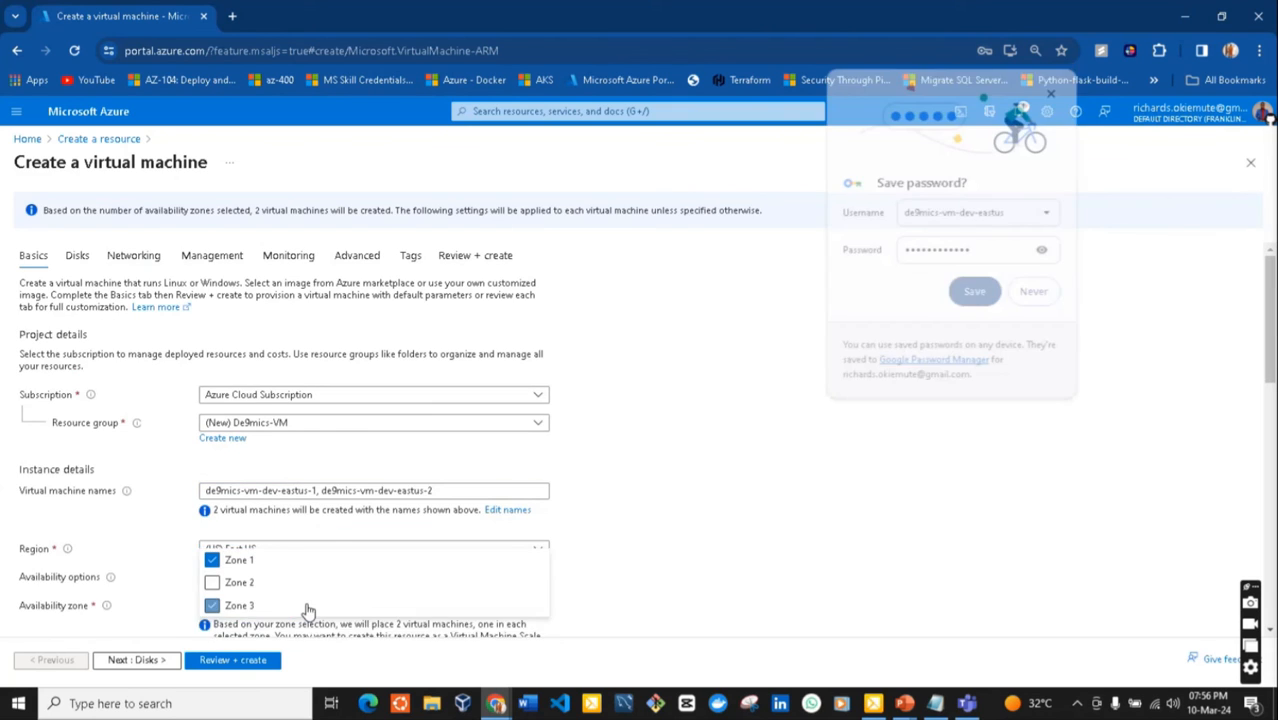
left_click(1054, 95)
left_click_drag(1266, 290, 1258, 343)
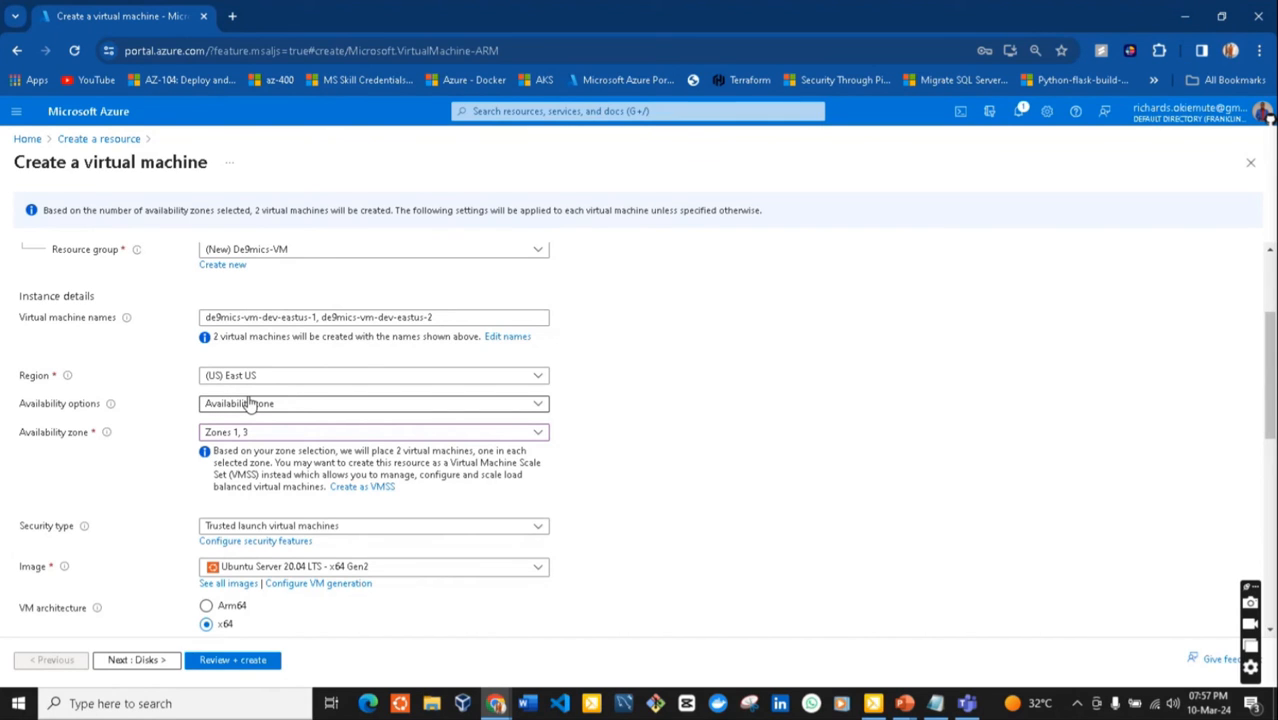
Set the availability options to No infrastructure redundancy required and the security type to Standard
left_click(538, 404)
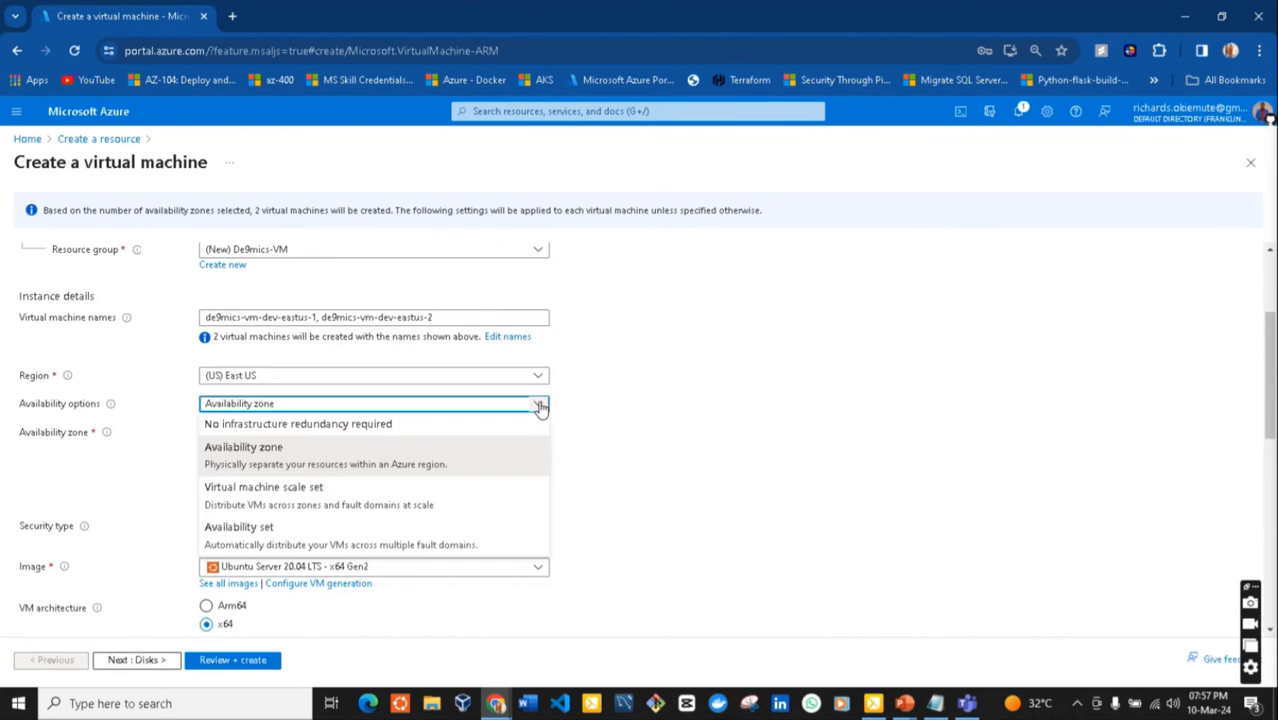
left_click(366, 426)
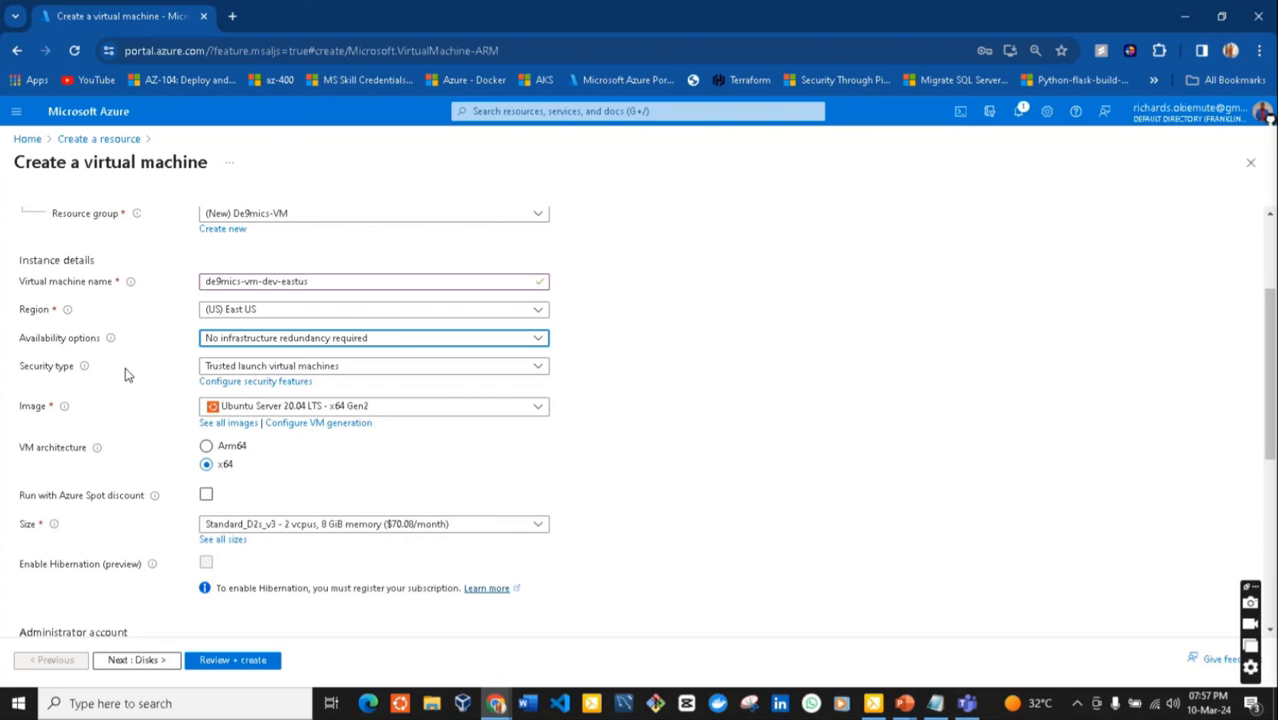
left_click(538, 371)
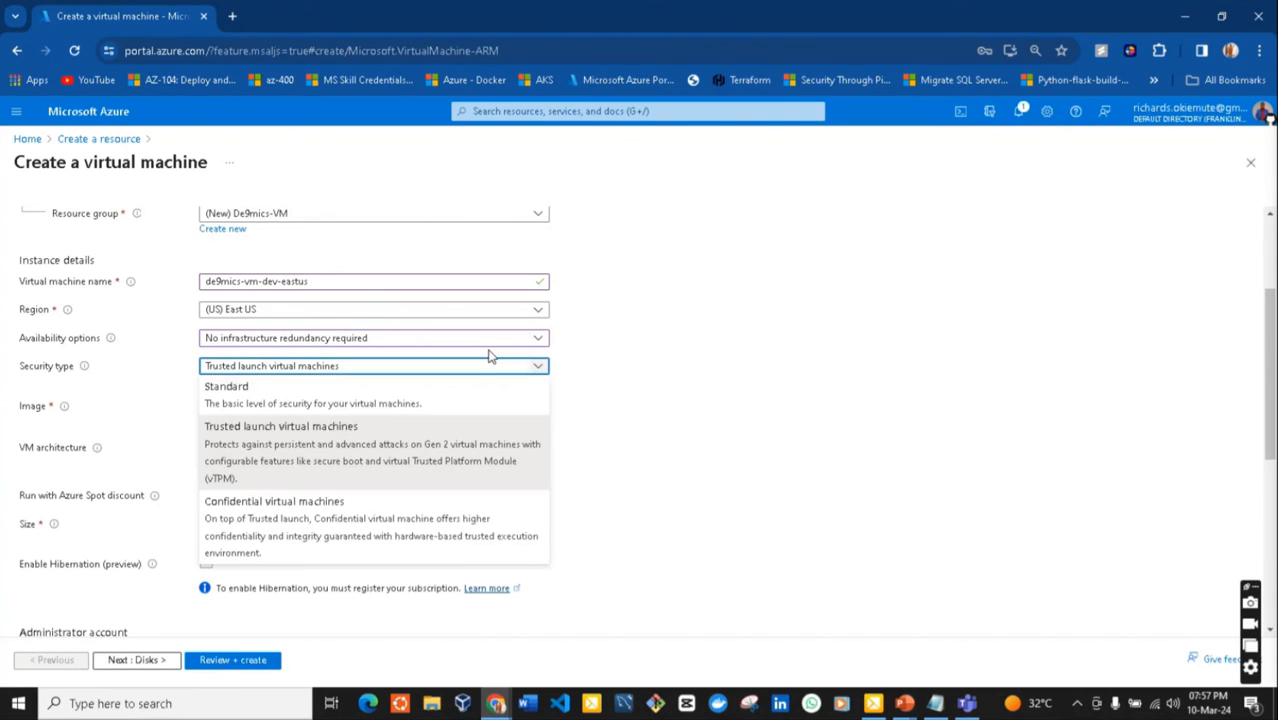
left_click(345, 391)
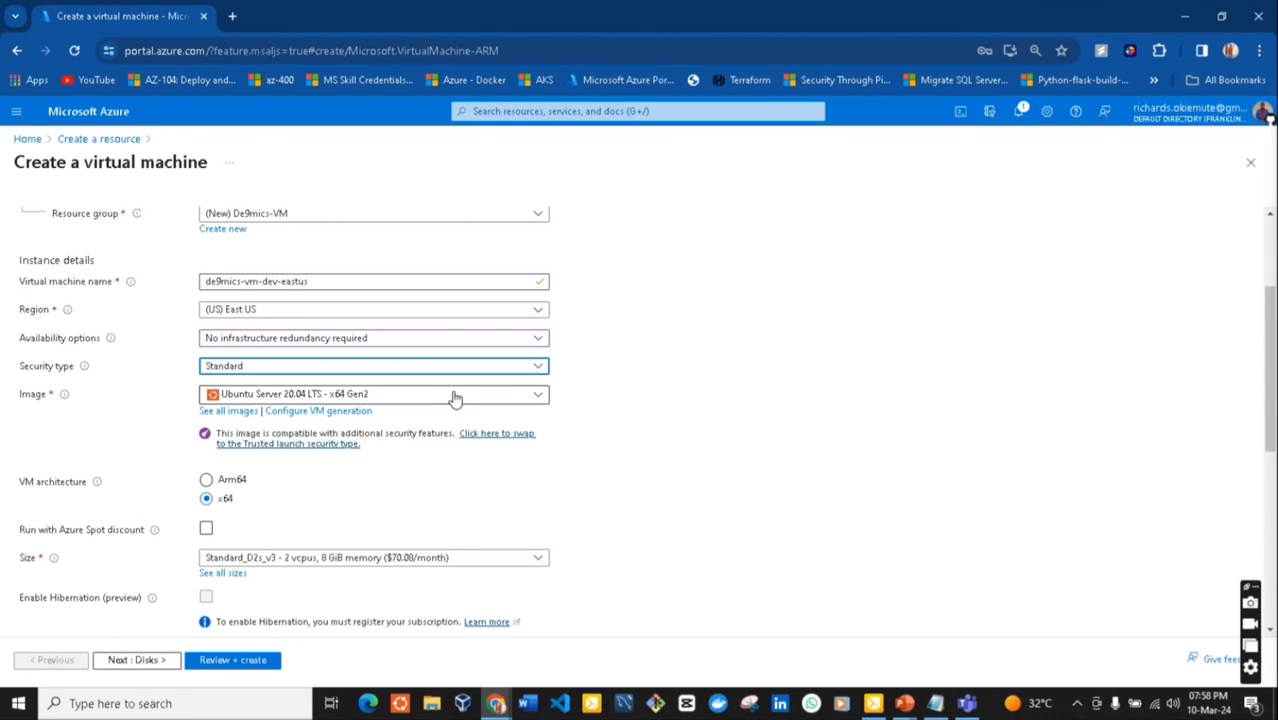
Examine the suggested virtual machine images, open the full Marketplace image catalogue and look through its first page of offers
left_click(539, 400)
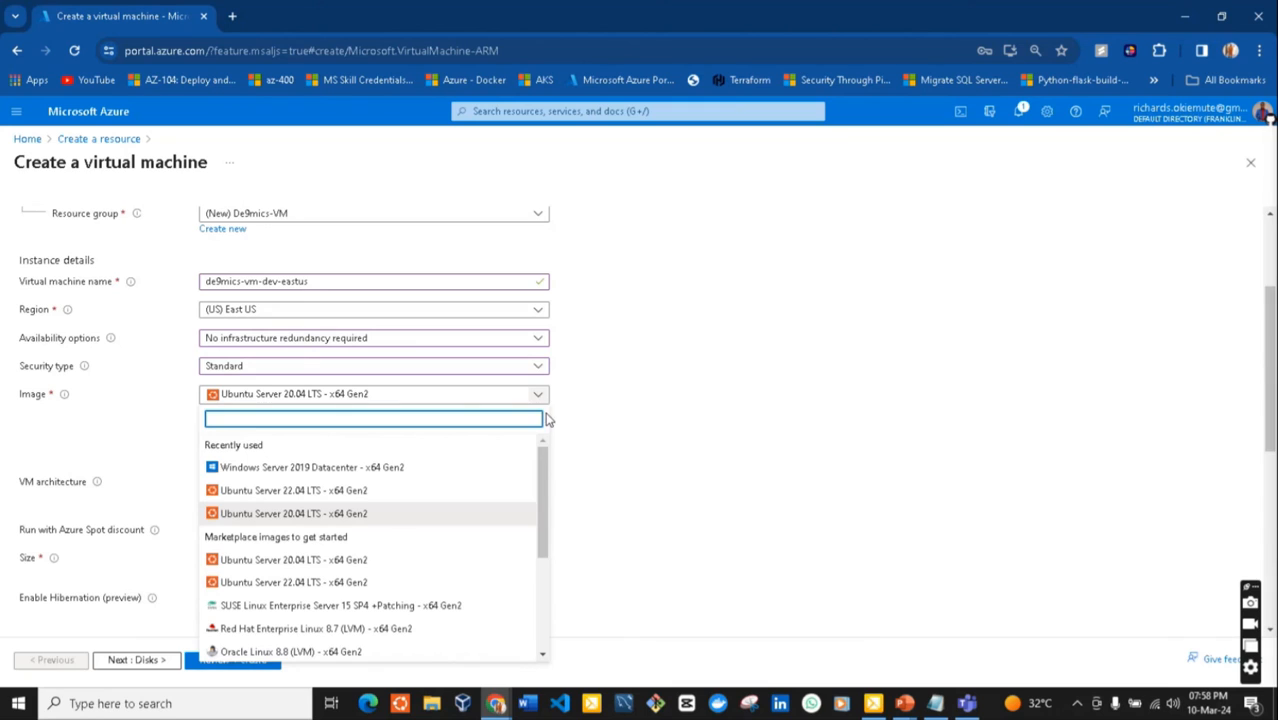
left_click_drag(545, 480, 543, 593)
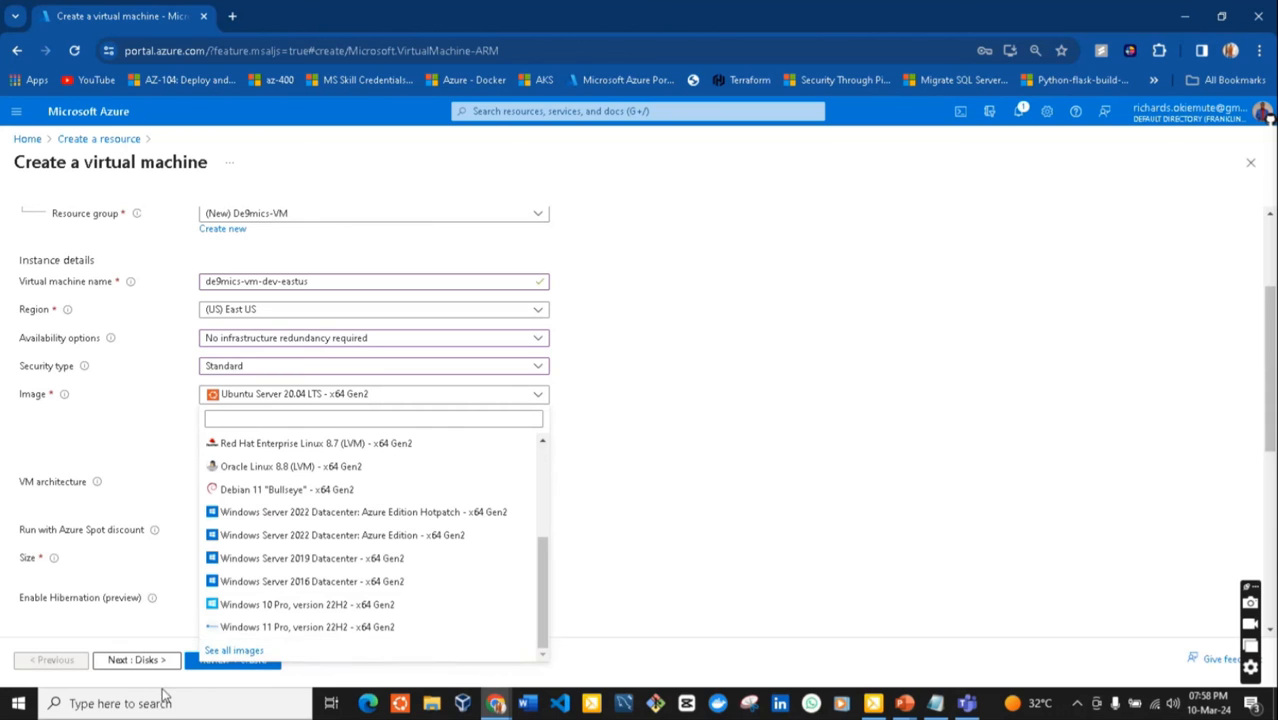
left_click_drag(543, 627, 542, 512)
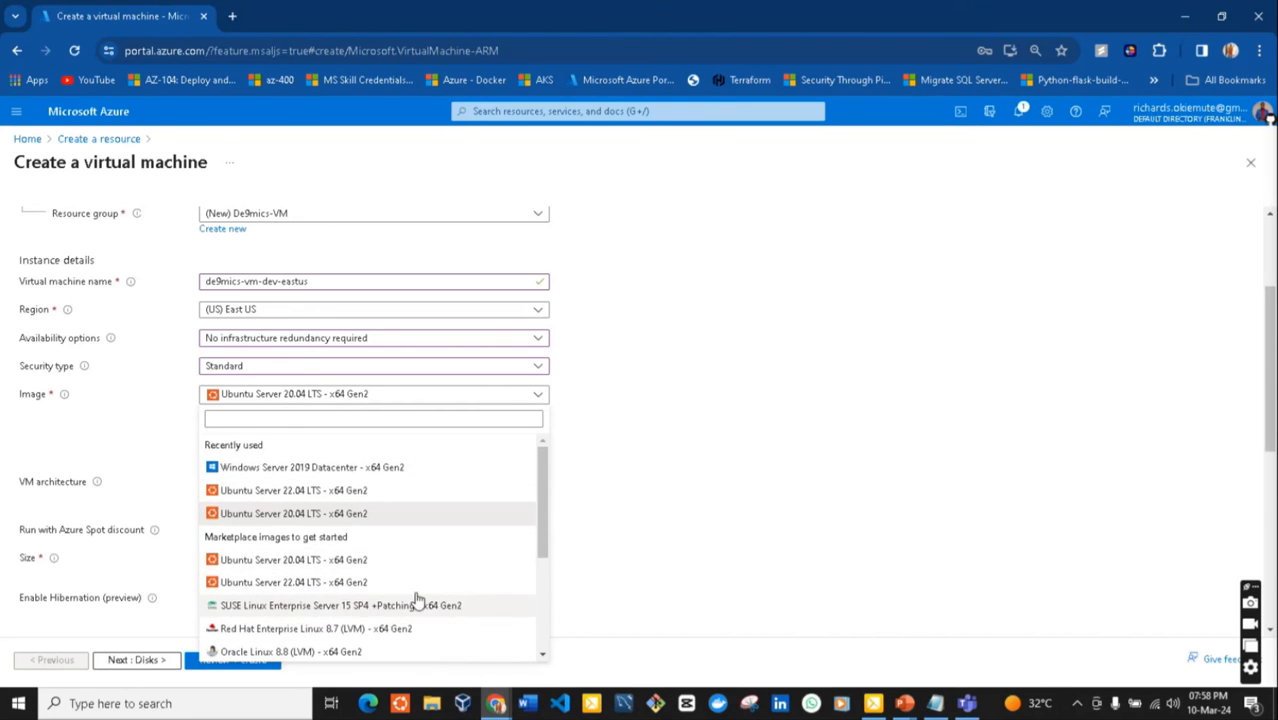
scroll(543, 507, "down", 2)
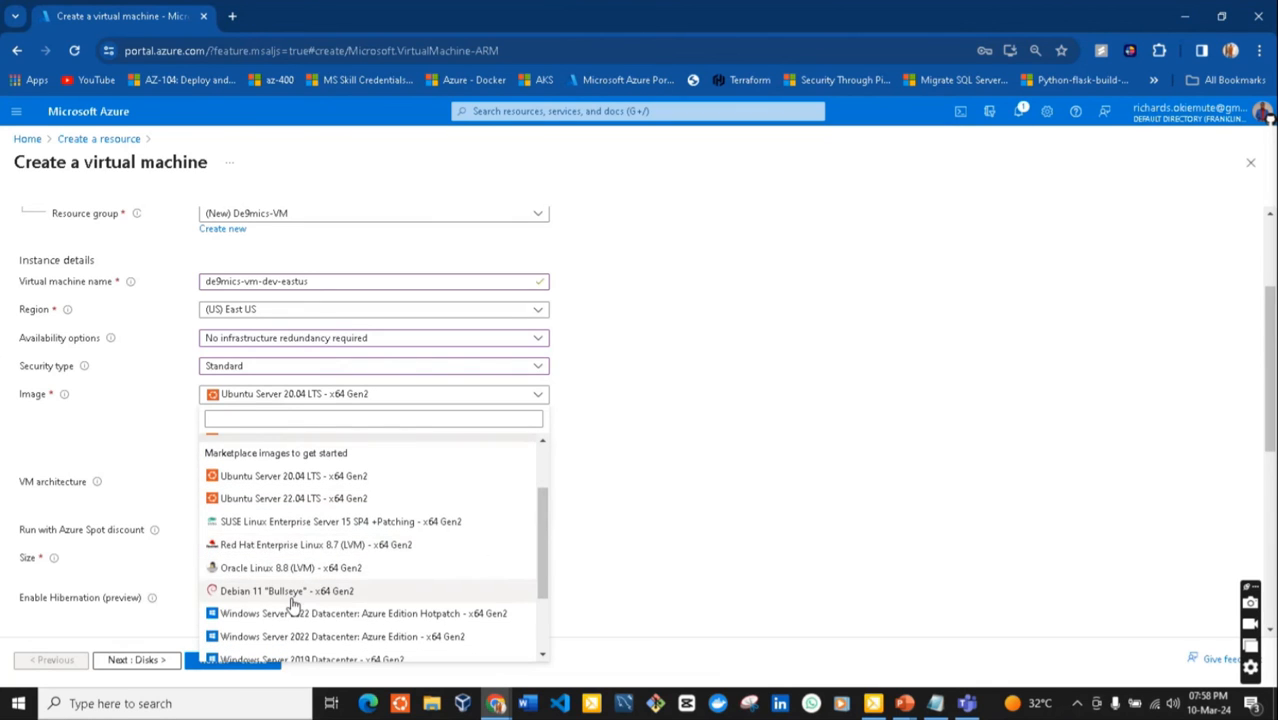
scroll(542, 566, "down", 2)
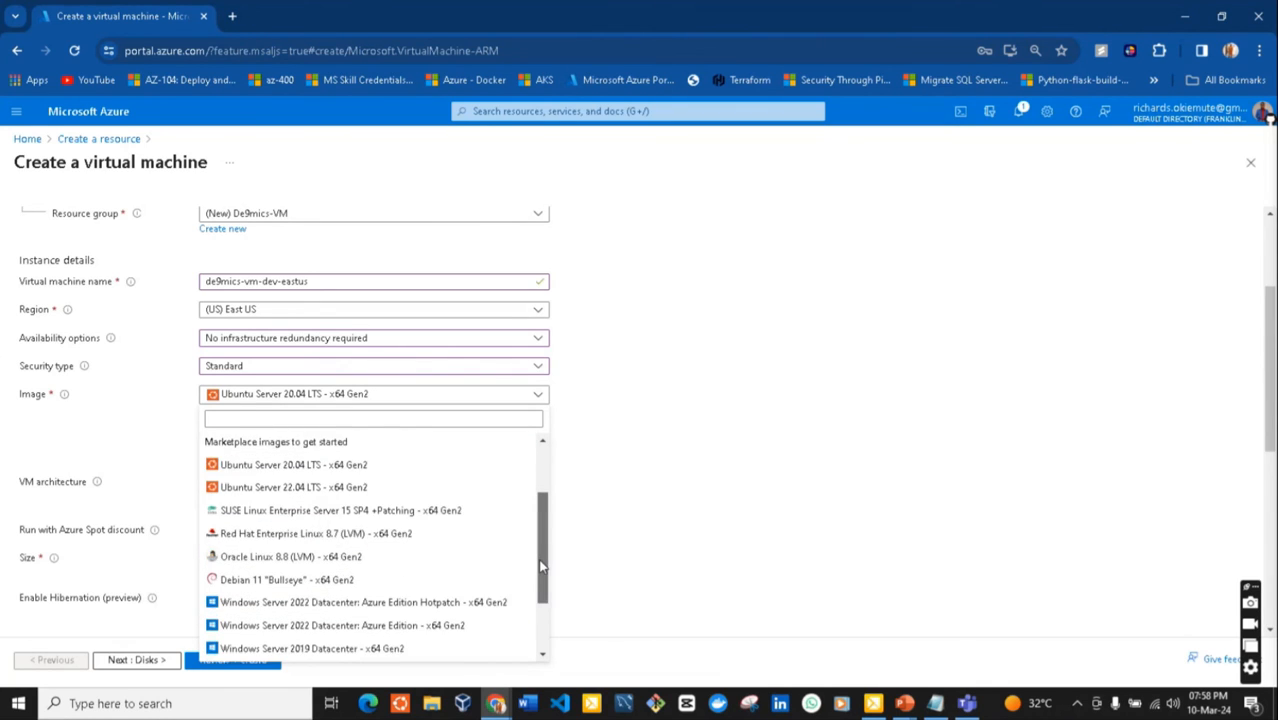
scroll(540, 566, "down", 3)
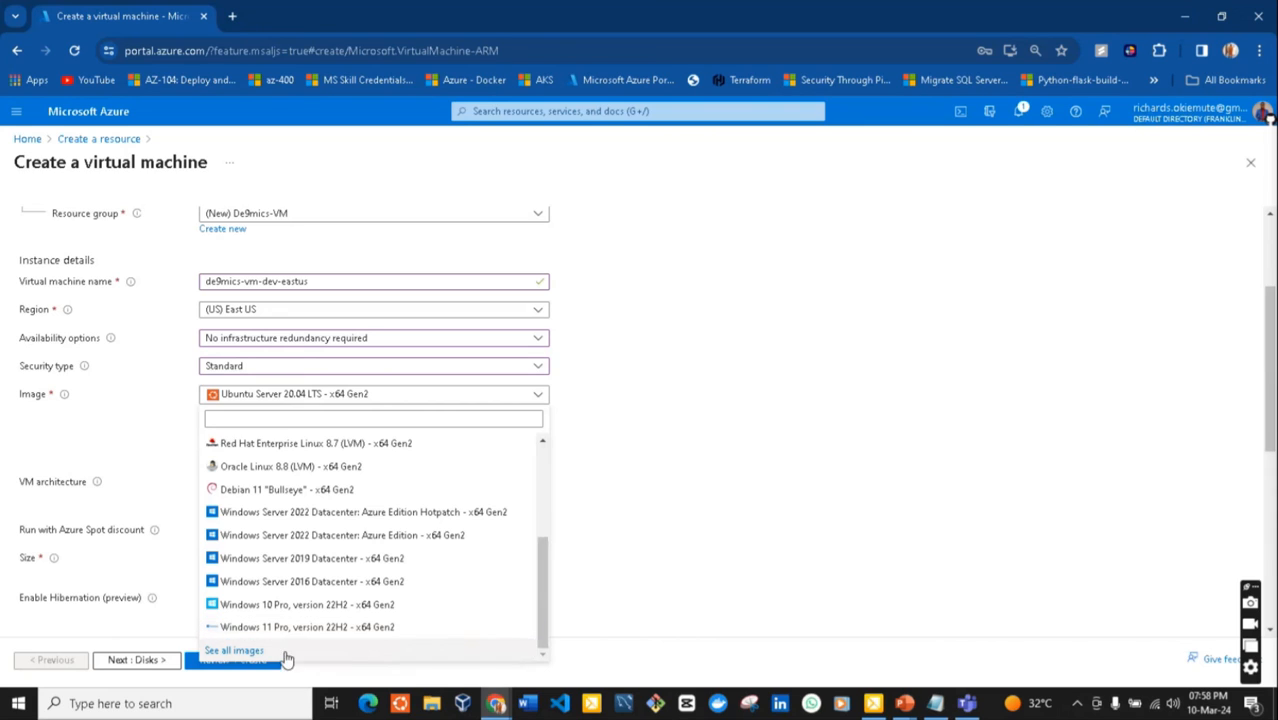
left_click(272, 659)
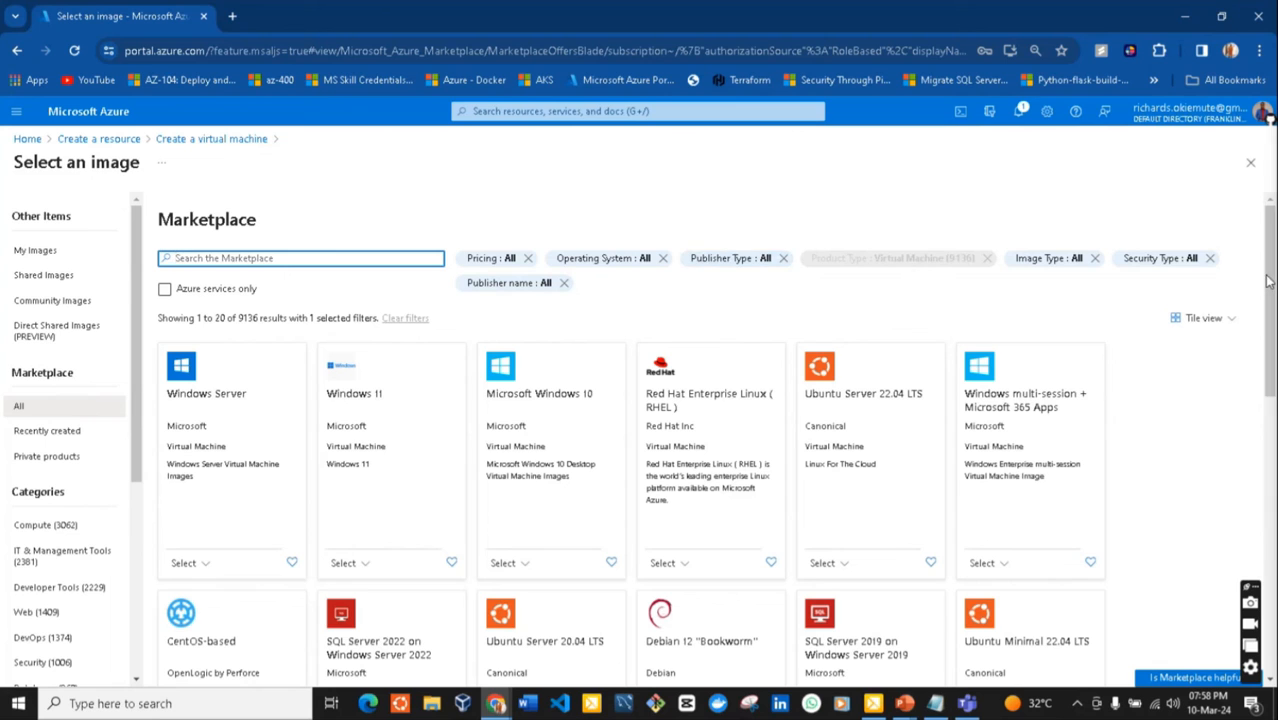
scroll(1268, 283, "down", 5)
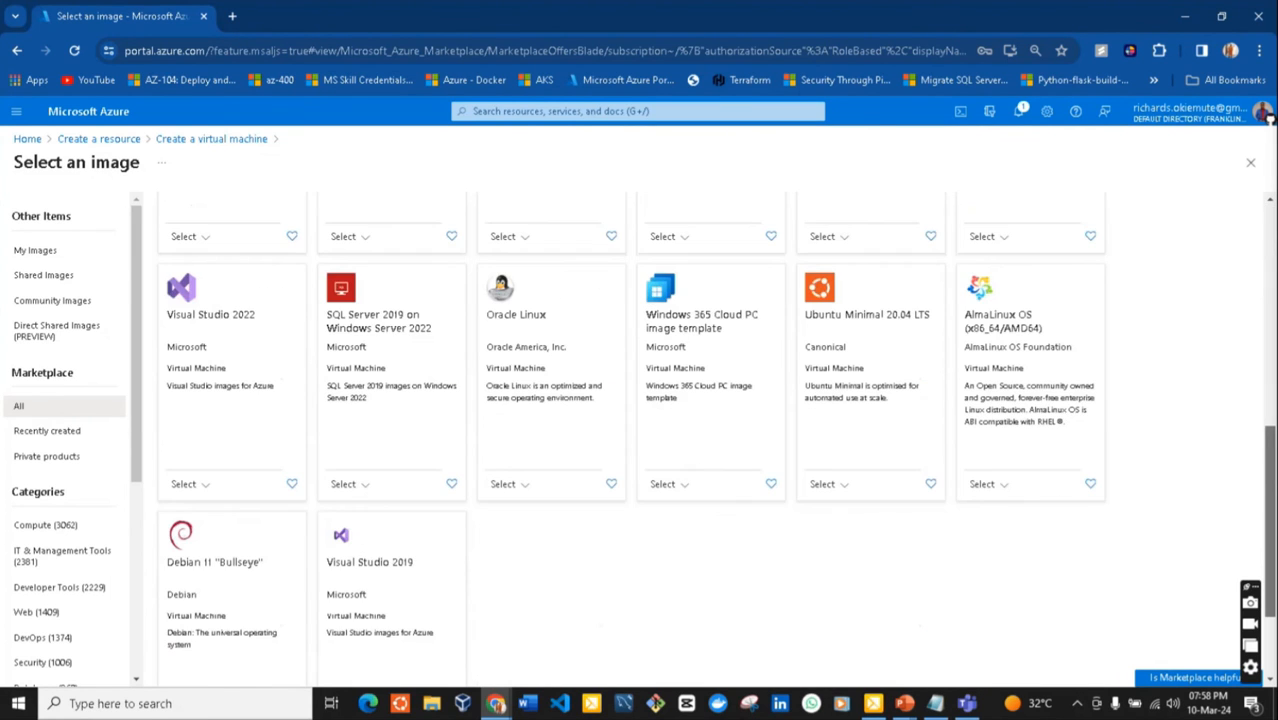
scroll(630, 430, "down", 2)
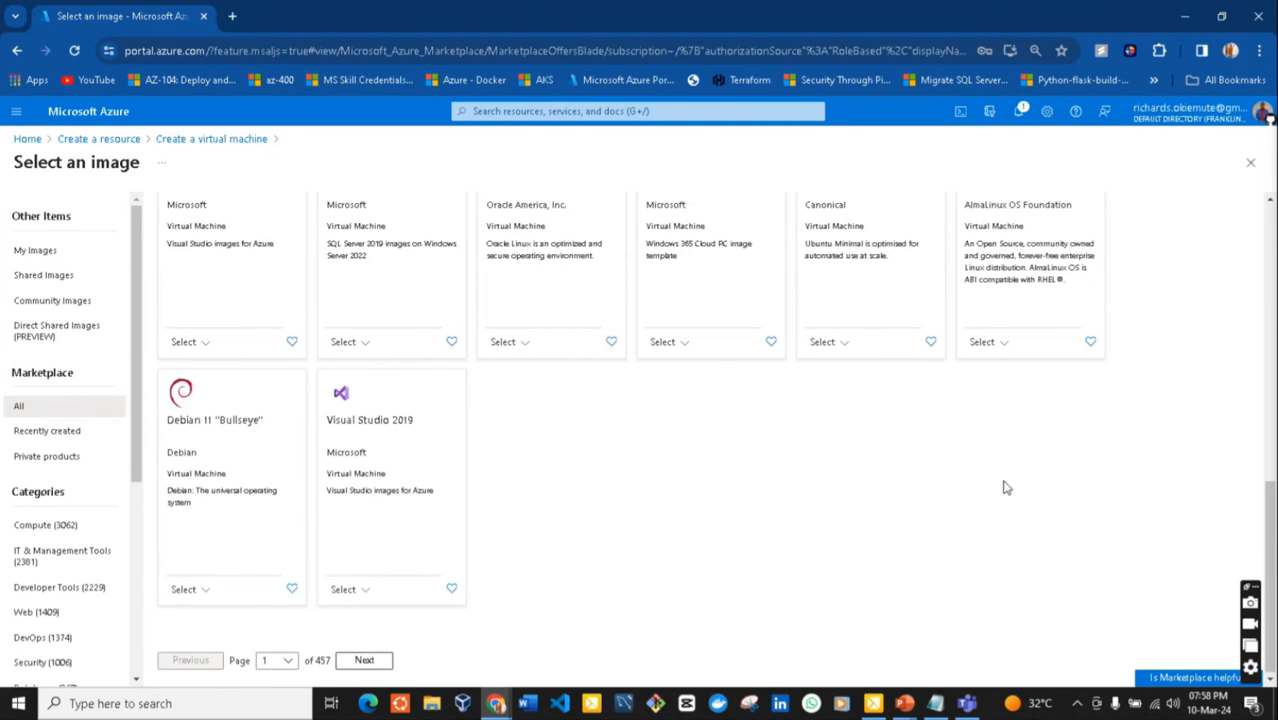
scroll(1248, 505, "up", 2)
scroll(717, 440, "up", 5)
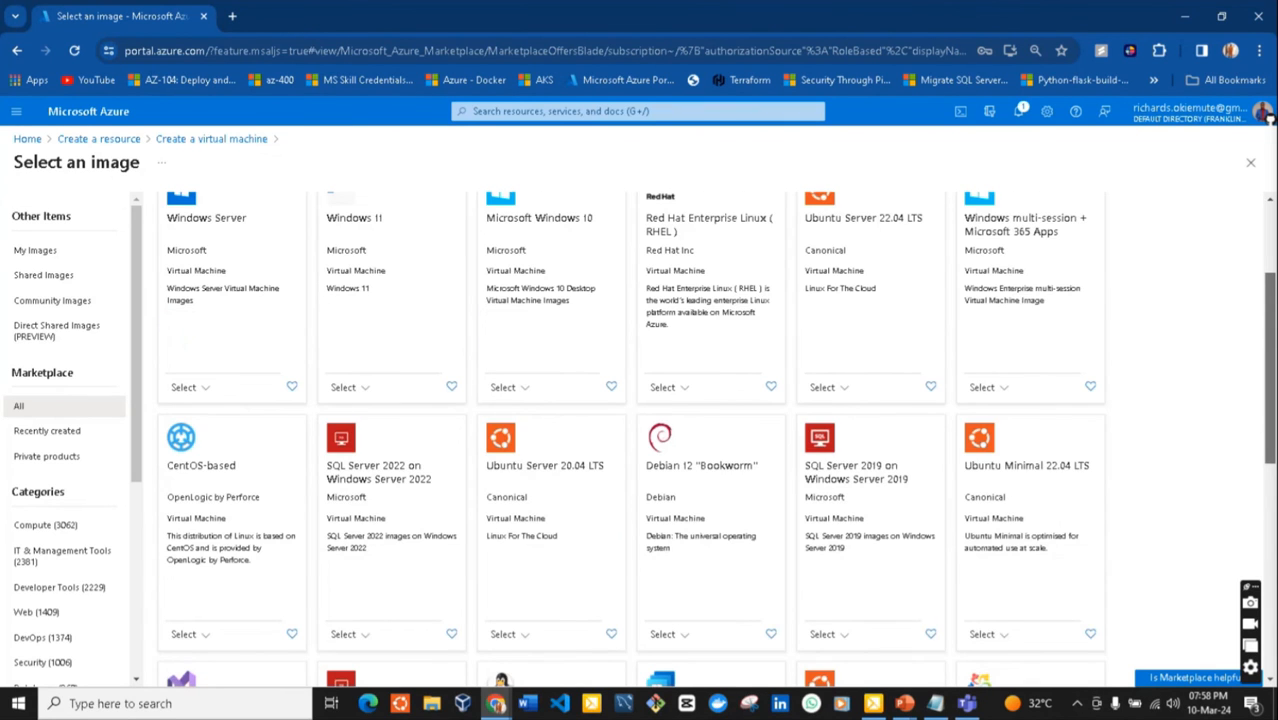
scroll(587, 265, "up", 2)
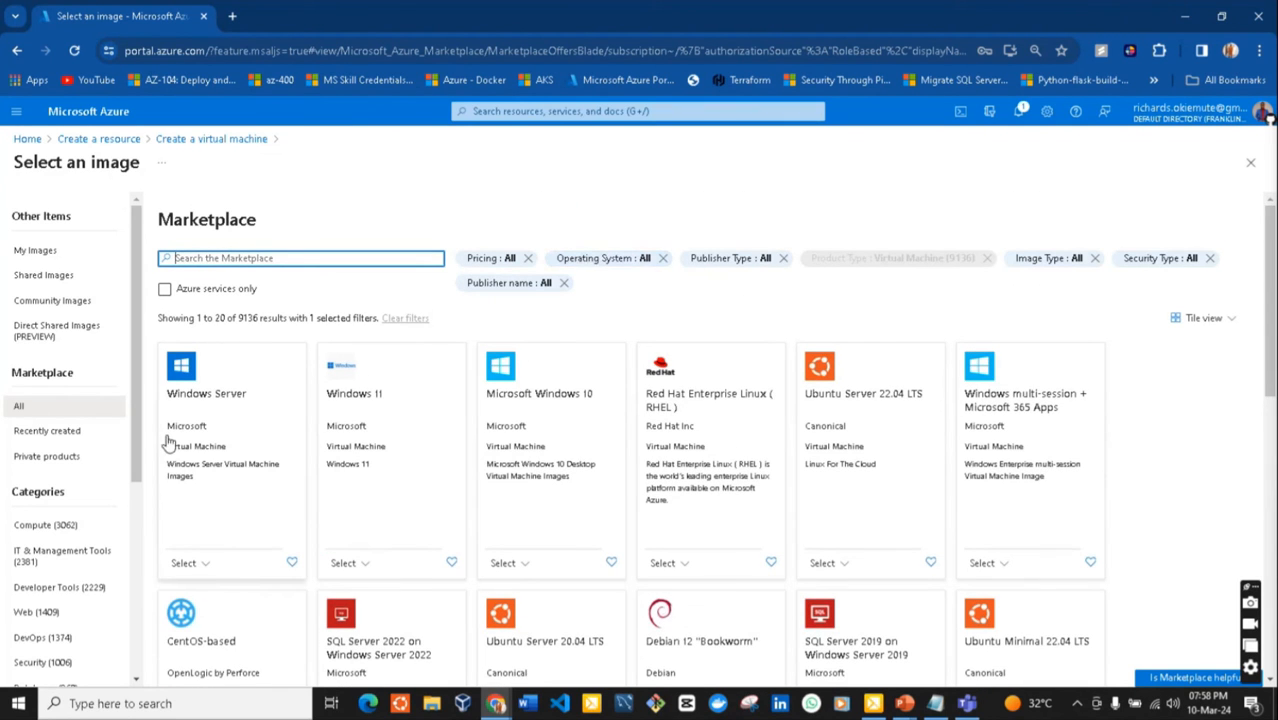
View the Windows Server offer's details, close them and select its Windows Server 2019 Datacenter - x64 Gen 2 image for the virtual machine
left_click(218, 377)
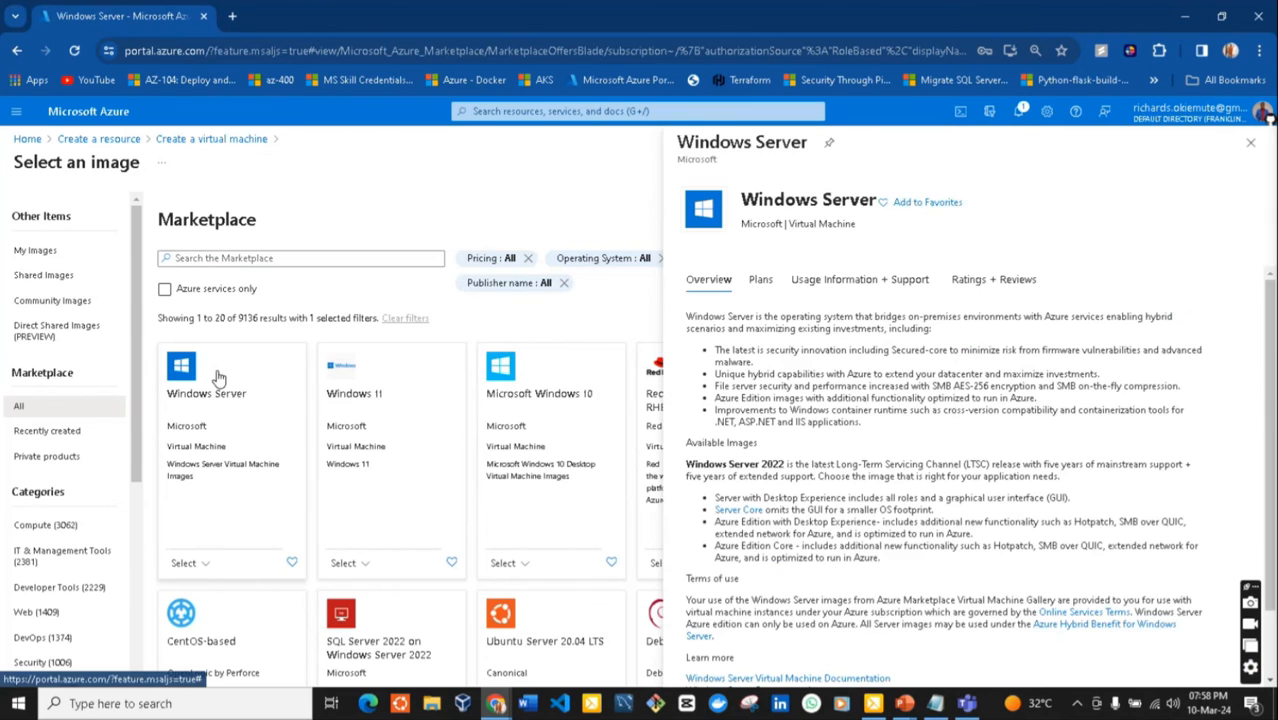
left_click(1250, 142)
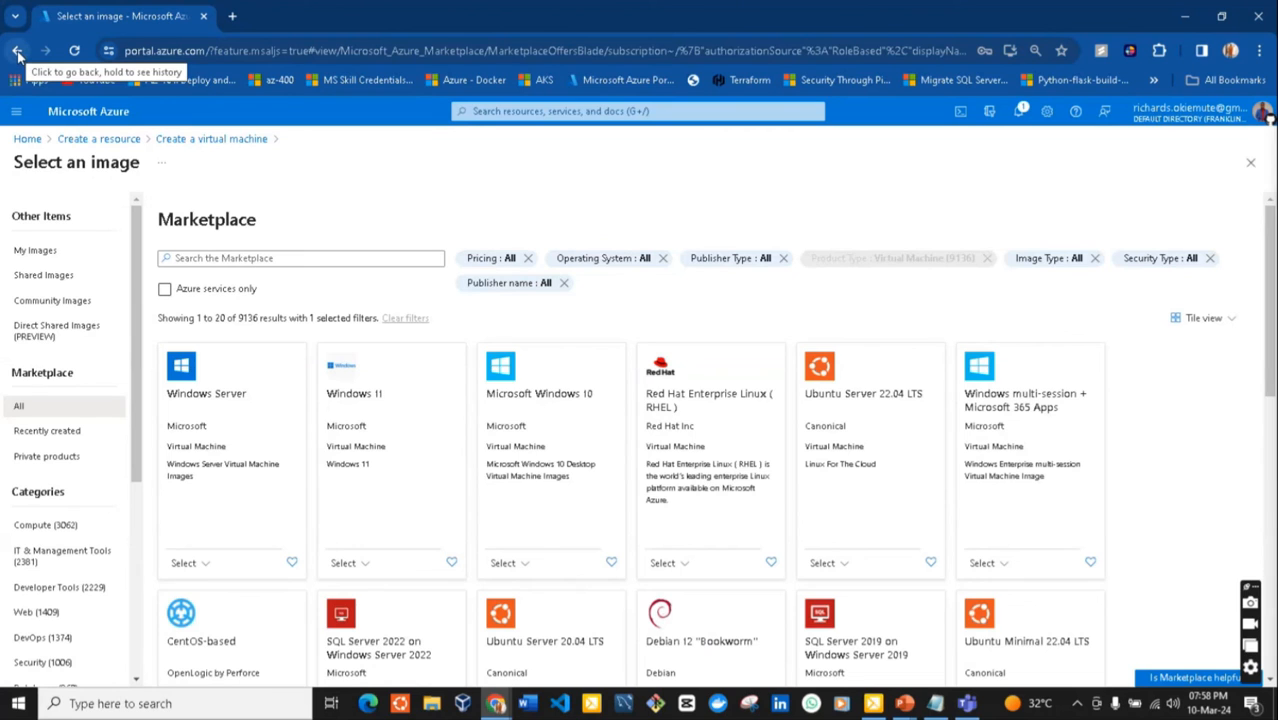
left_click(185, 562)
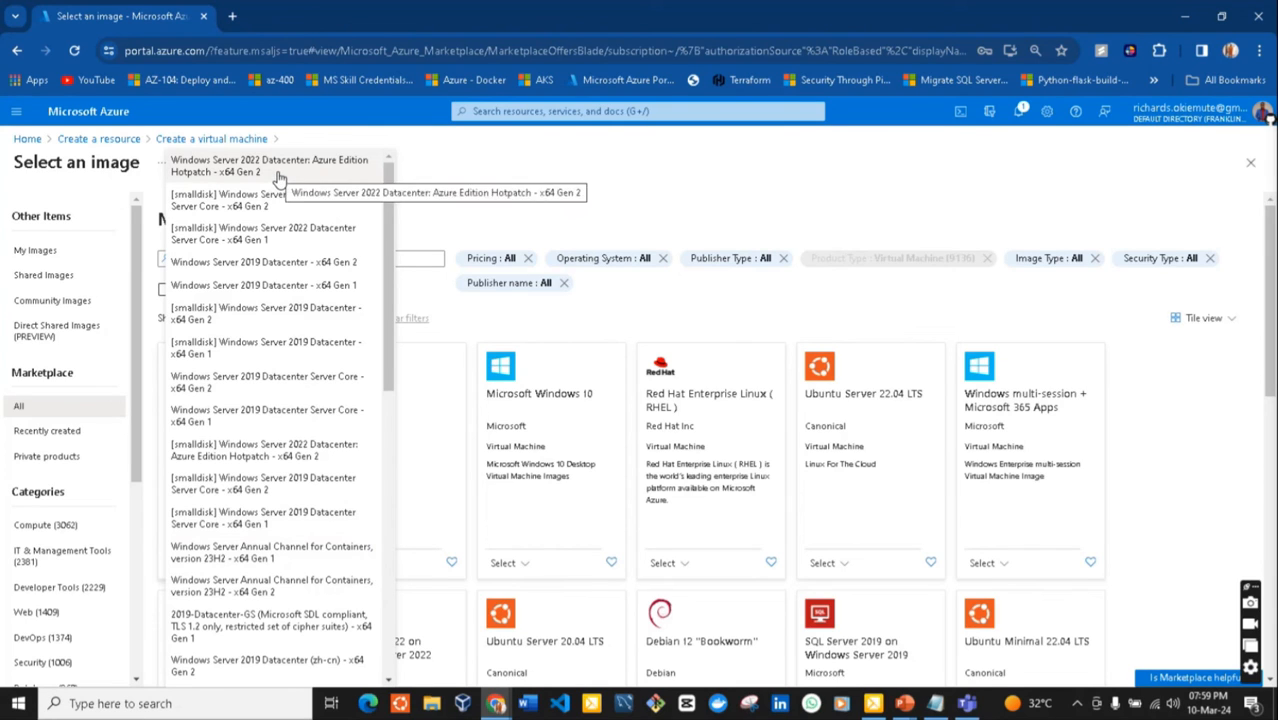
left_click(279, 260)
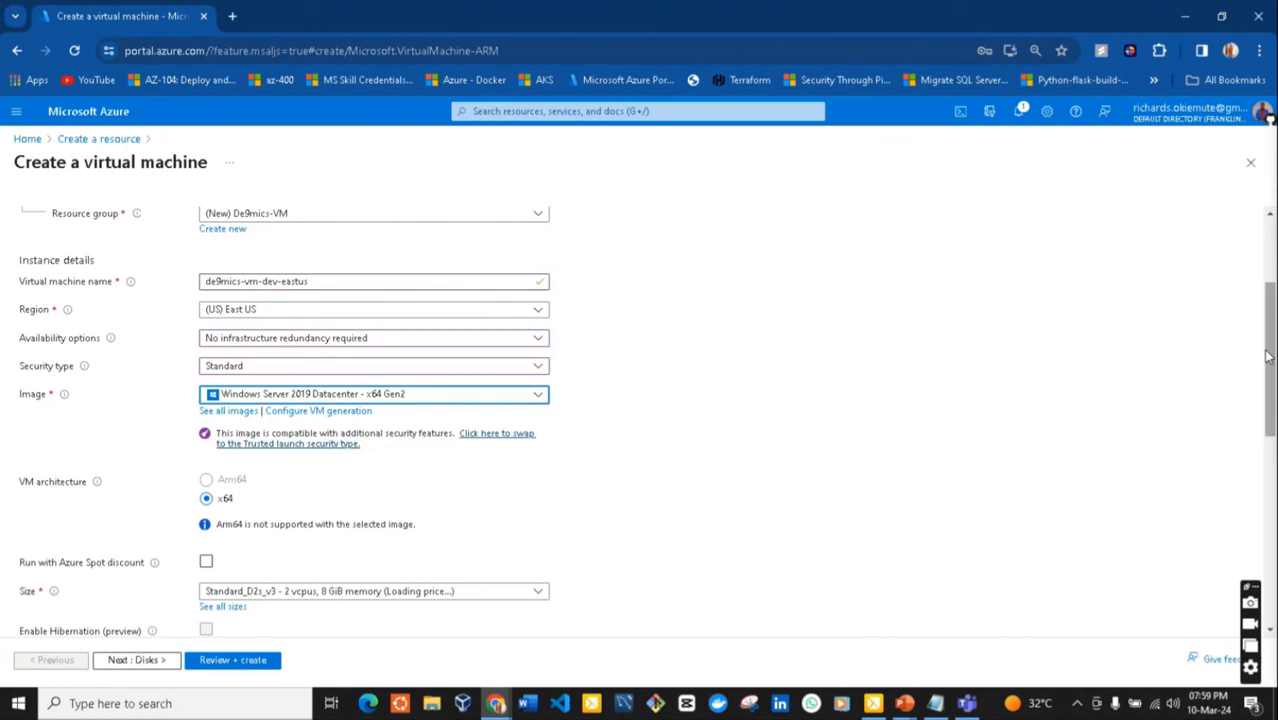
Enable the Azure Spot discount for the virtual machine
left_click_drag(1268, 355, 1268, 434)
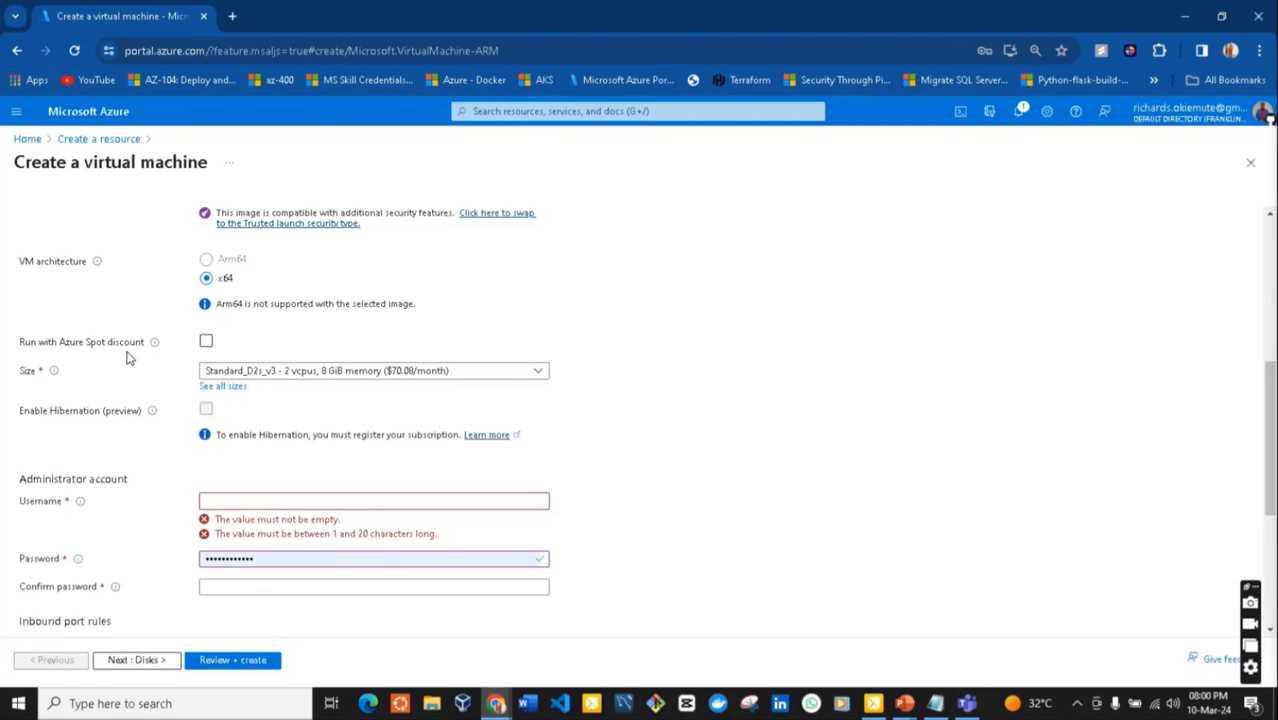
left_click(206, 342)
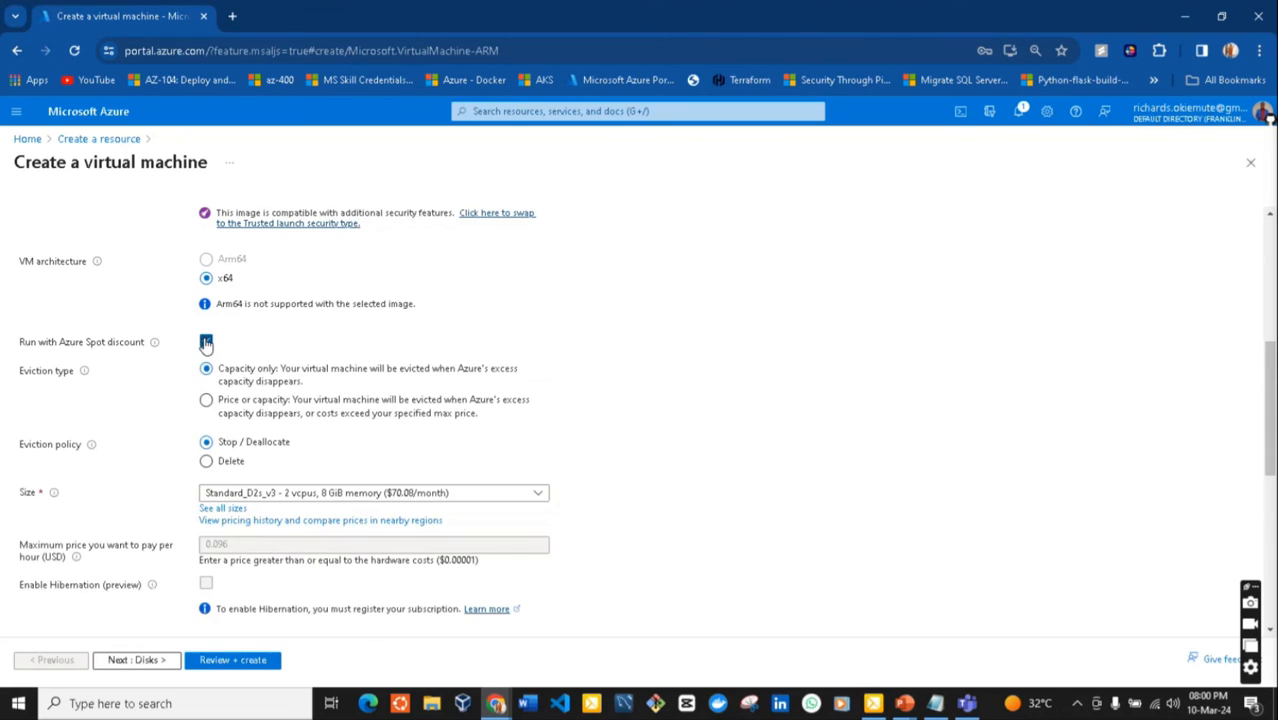